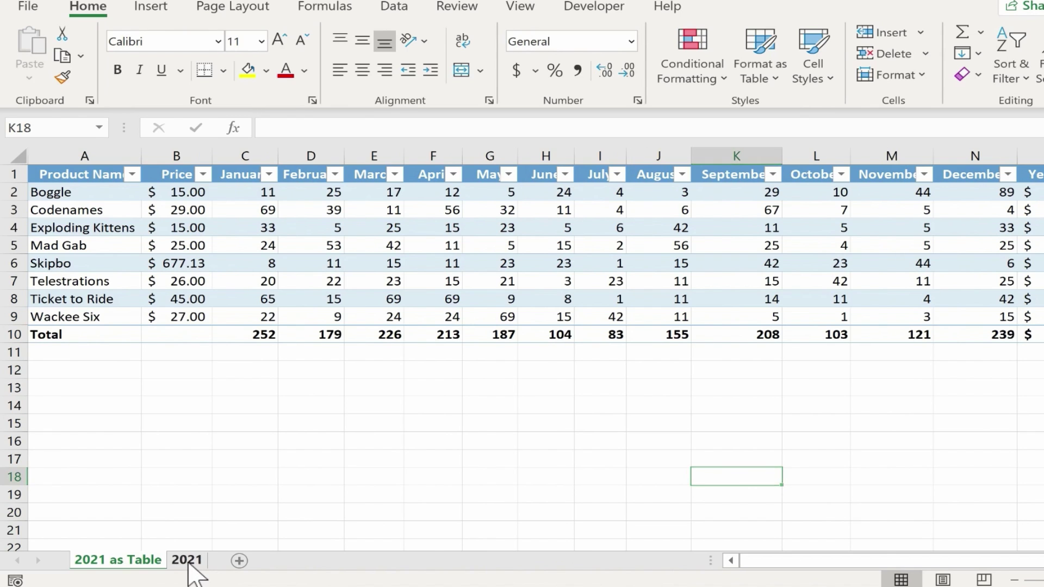
# Glance at the plain 2021 sheet, return to 2021 as Table, and select its header row.
pyautogui.click(185, 564)
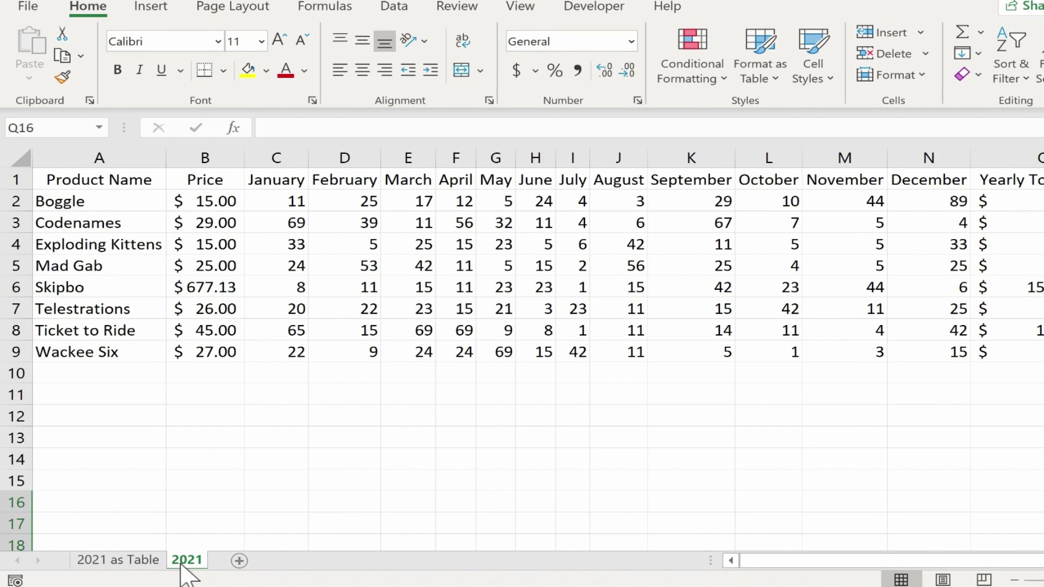
pyautogui.click(118, 561)
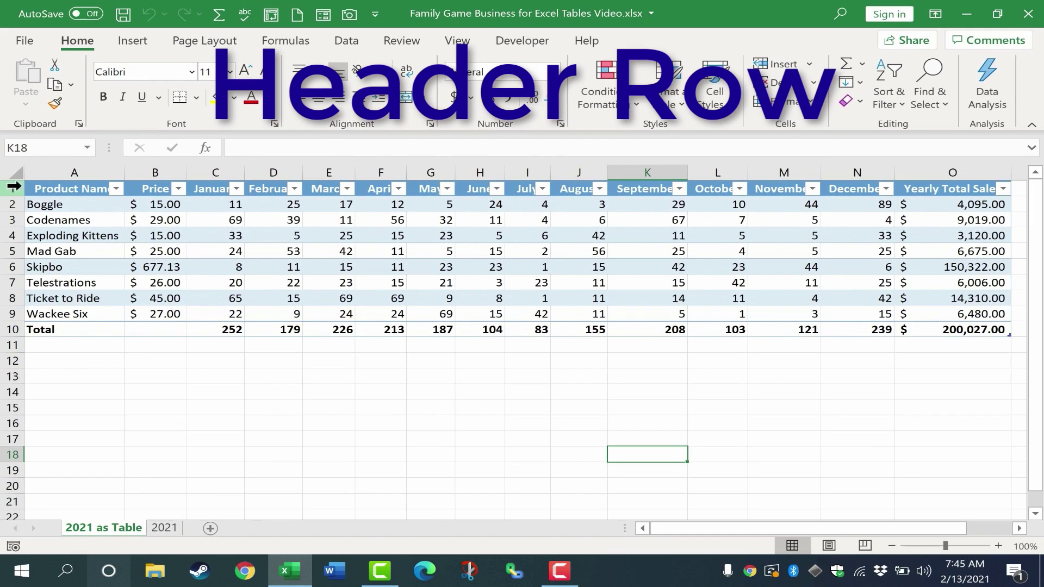
pyautogui.click(14, 187)
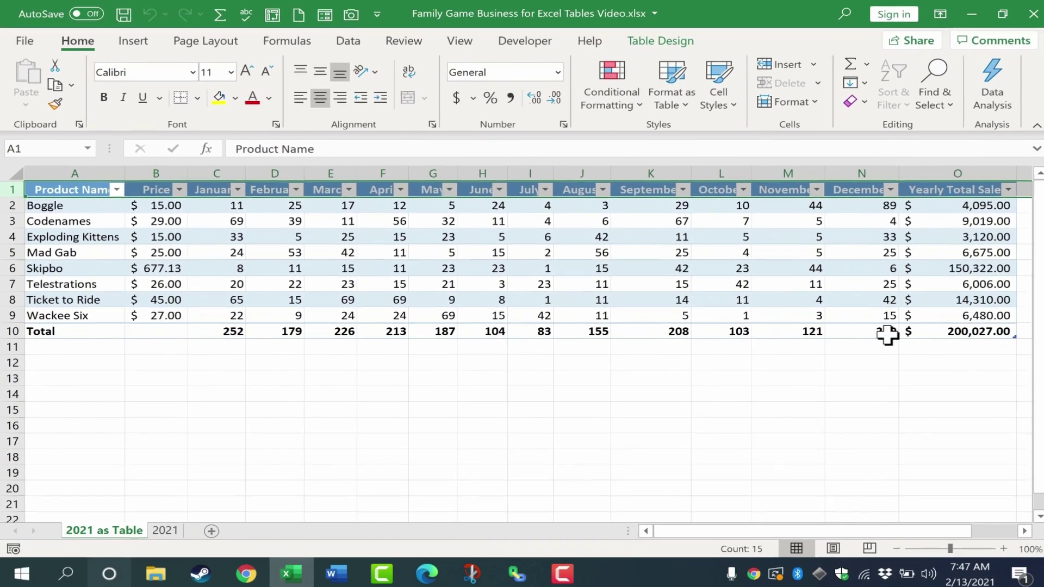
pyautogui.scroll(-1, 878, 337)
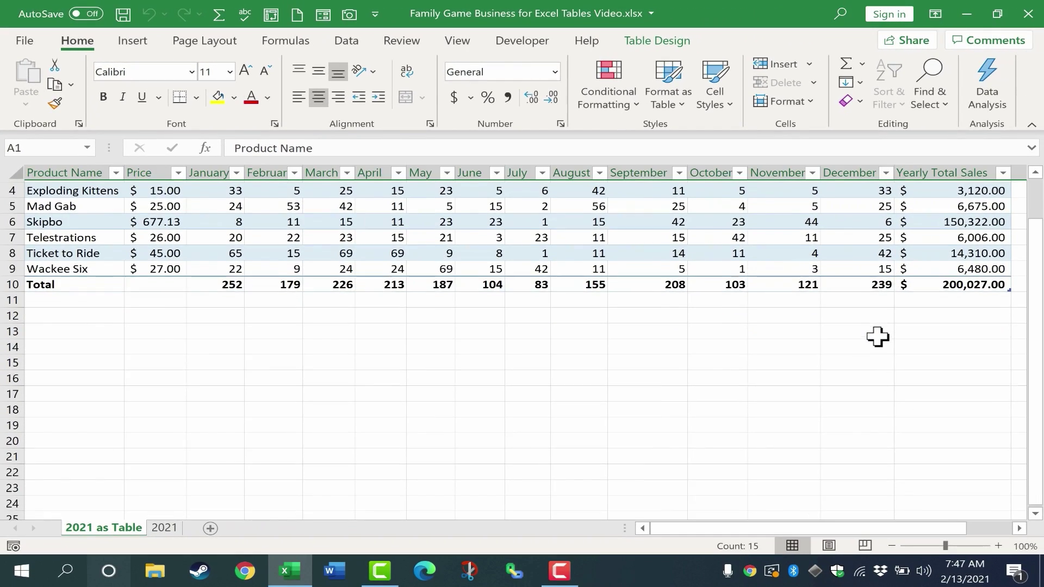
pyautogui.scroll(-2, 878, 337)
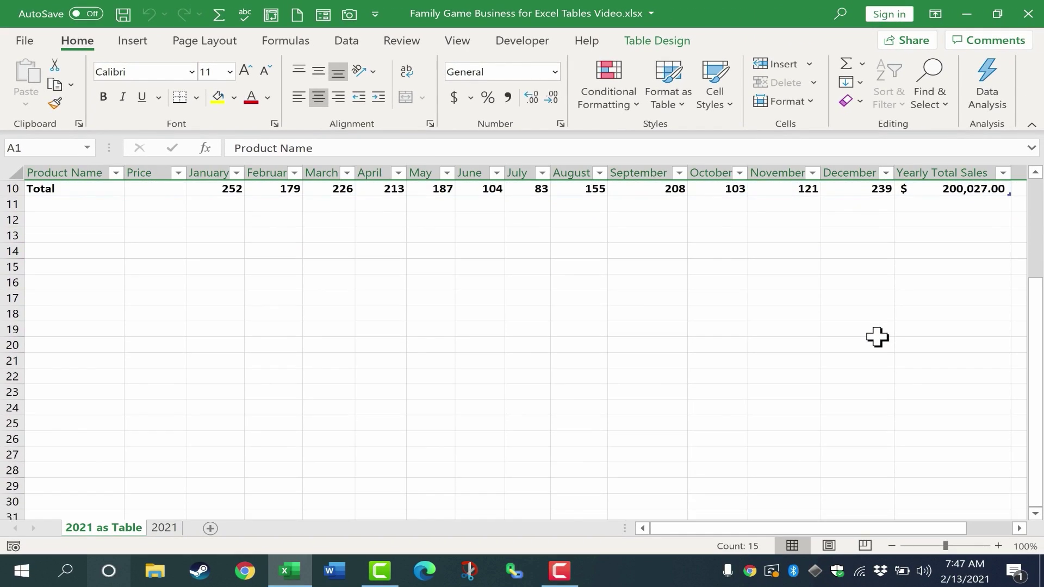
pyautogui.scroll(-1, 878, 338)
pyautogui.scroll(1, 863, 338)
pyautogui.scroll(2, 153, 211)
pyautogui.scroll(-1, 144, 208)
pyautogui.scroll(2, 168, 264)
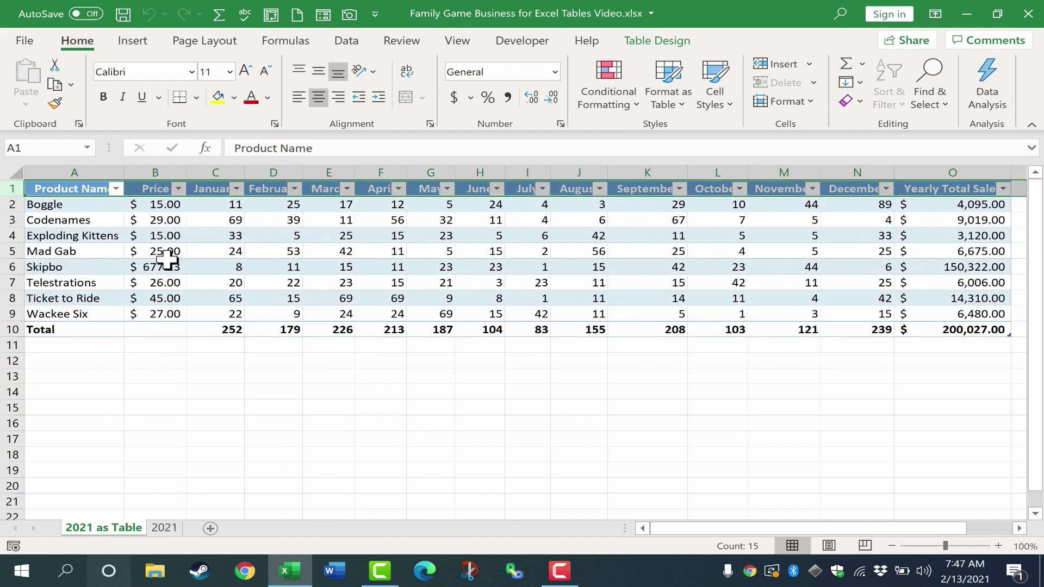
pyautogui.scroll(-2, 168, 263)
pyautogui.scroll(-1, 168, 262)
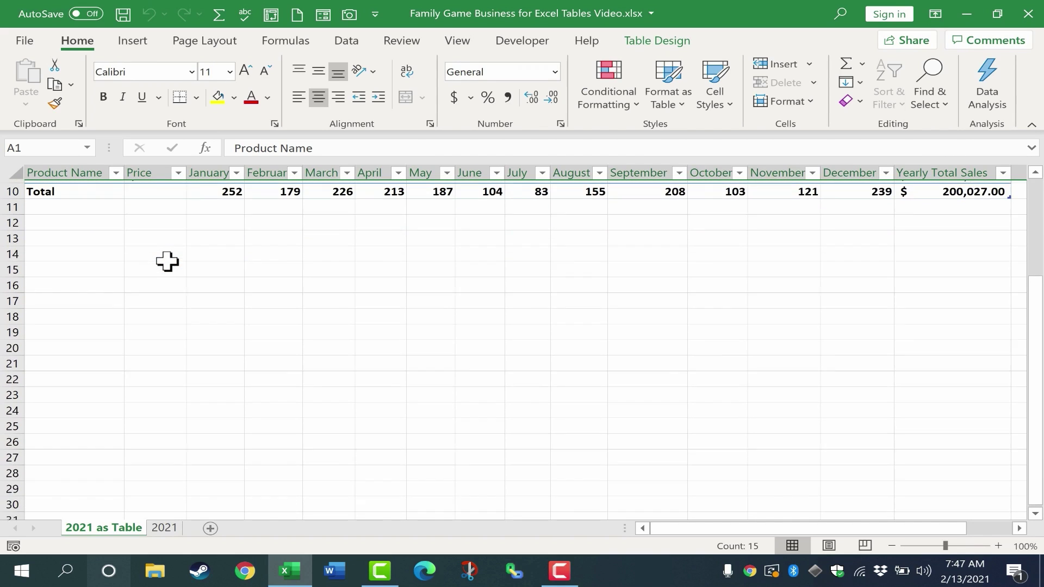
pyautogui.scroll(1, 166, 262)
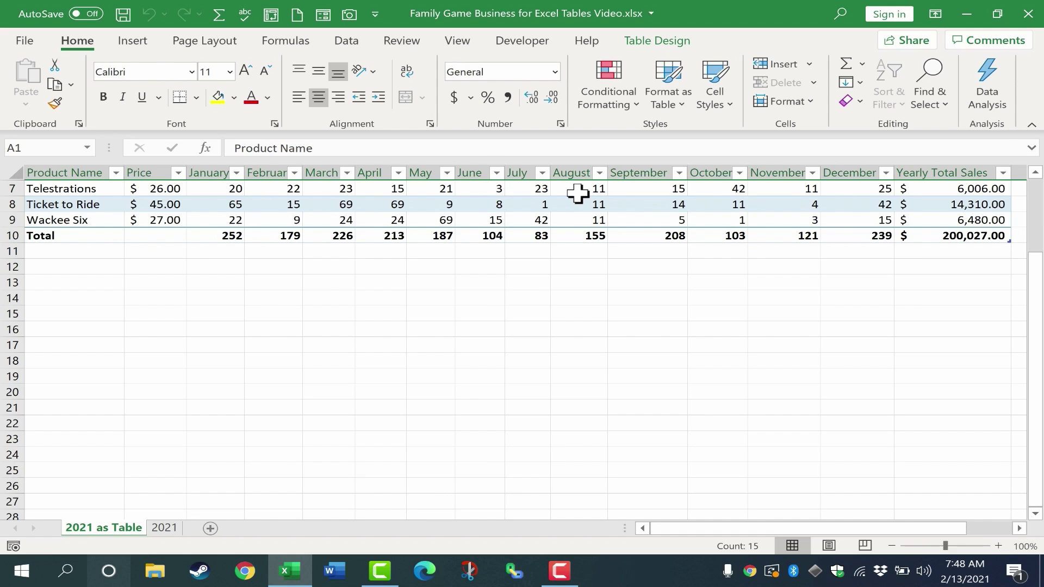
pyautogui.scroll(2, 560, 195)
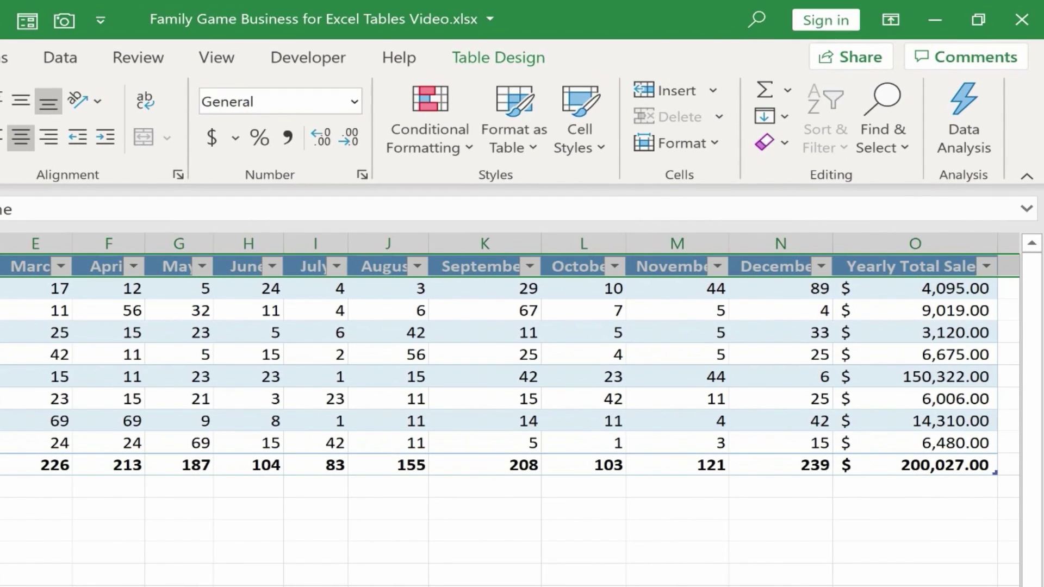
# Sort the table by Yearly Total Sales from largest to smallest.
pyautogui.click(987, 267)
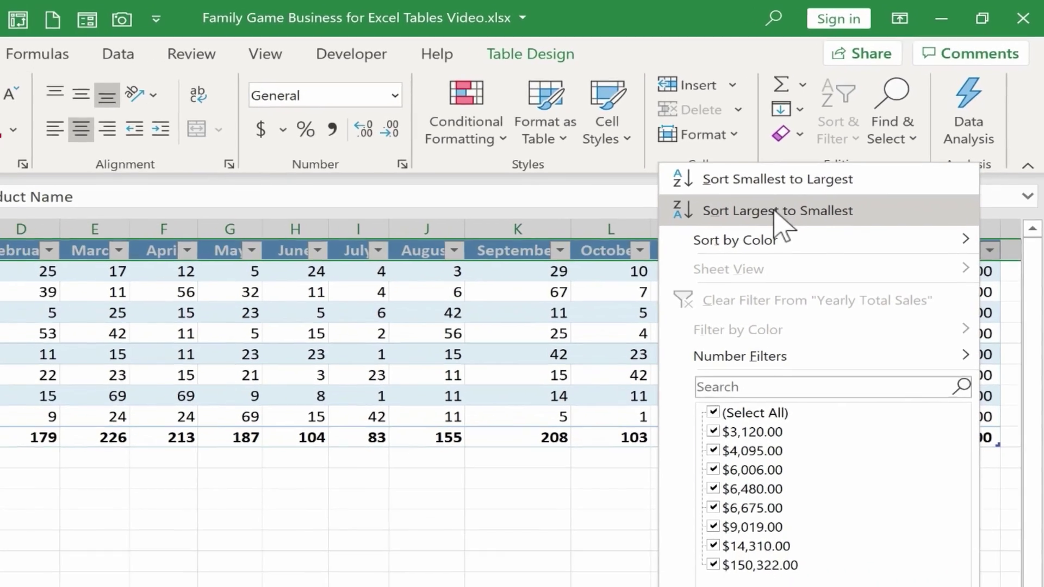
pyautogui.click(759, 225)
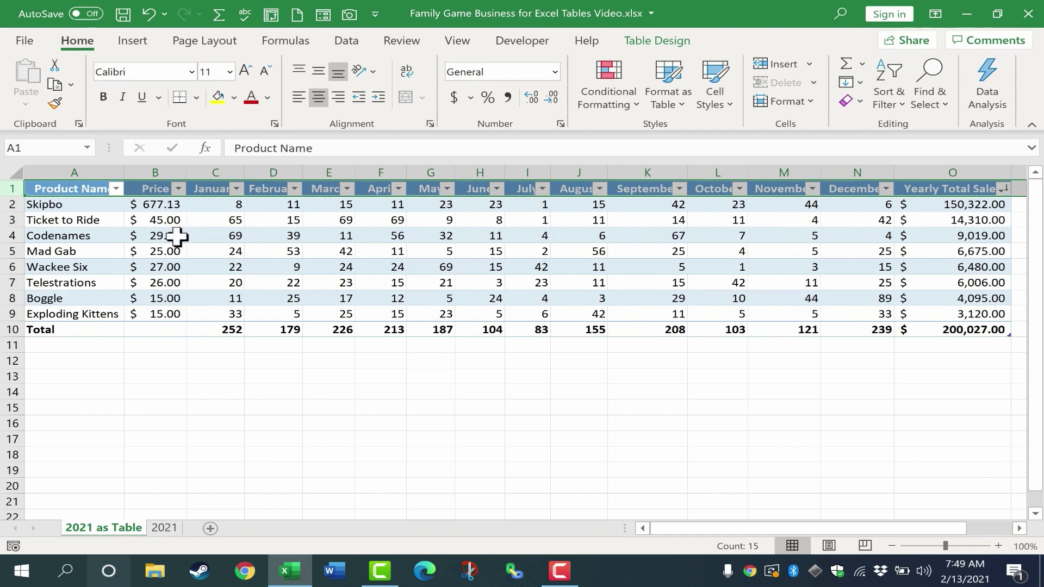
pyautogui.click(1003, 189)
pyautogui.press('Escape')
# Filter Product Name to four games, excluding Skipbo, Mad Gab, Exploding Kittens and Wackee Six.
pyautogui.click(116, 189)
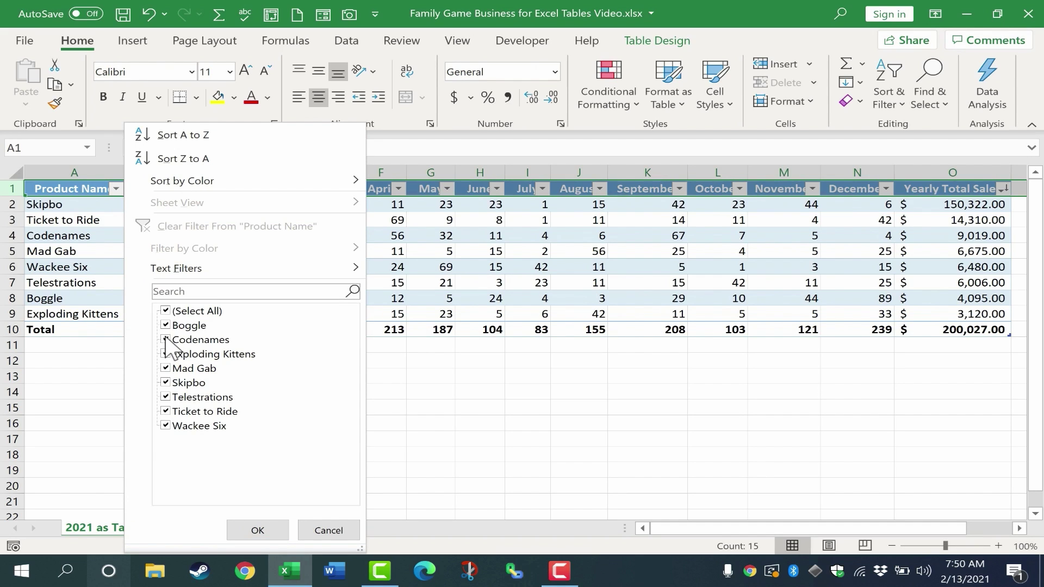
pyautogui.click(165, 382)
pyautogui.press('Up')
pyautogui.press('space')
pyautogui.press('Up')
pyautogui.press('space')
pyautogui.click(169, 424)
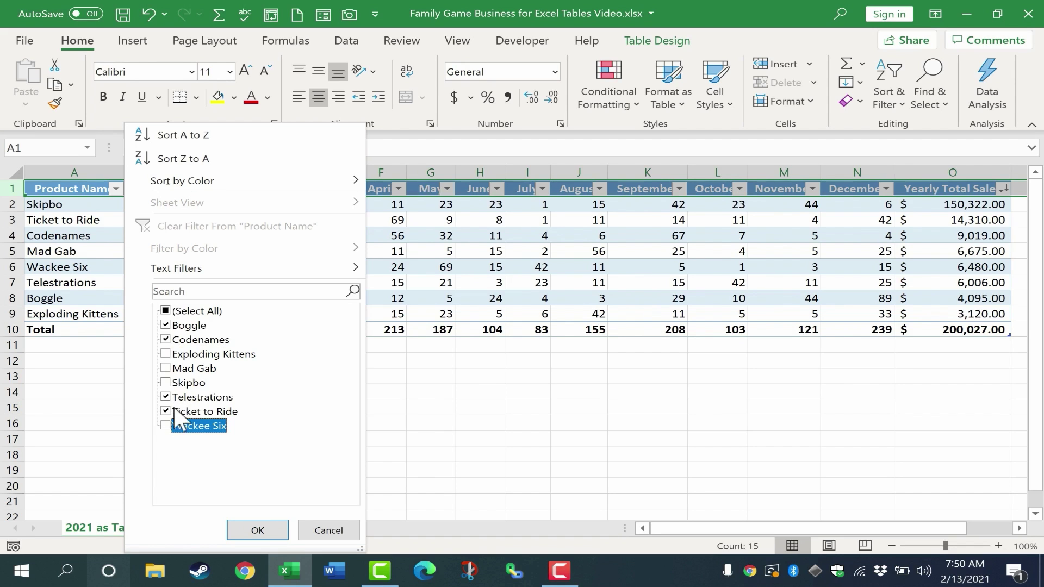
pyautogui.click(265, 528)
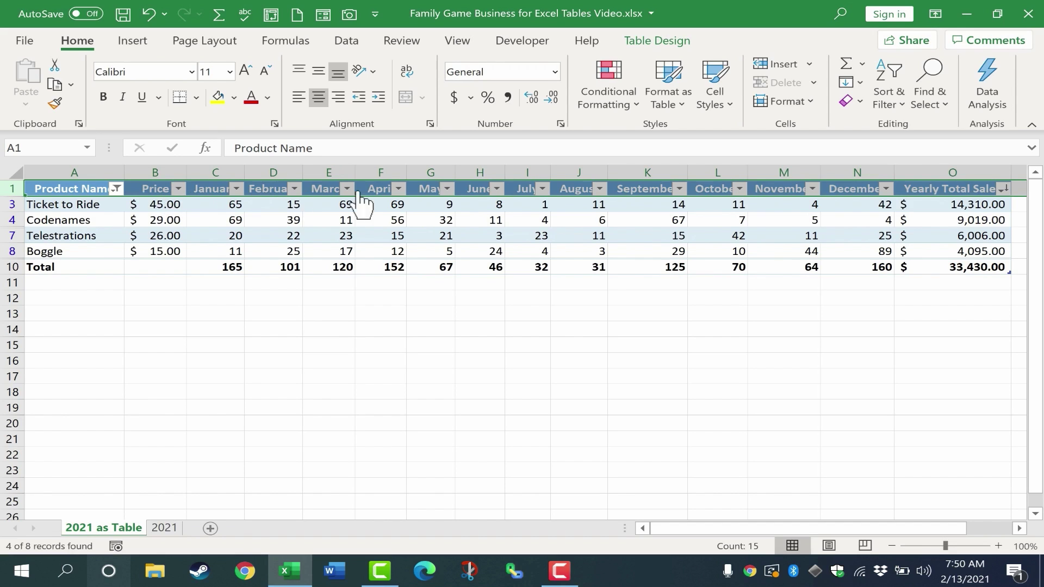
# Re-check Select All in the Product Name filter so all eight games show.
pyautogui.click(116, 189)
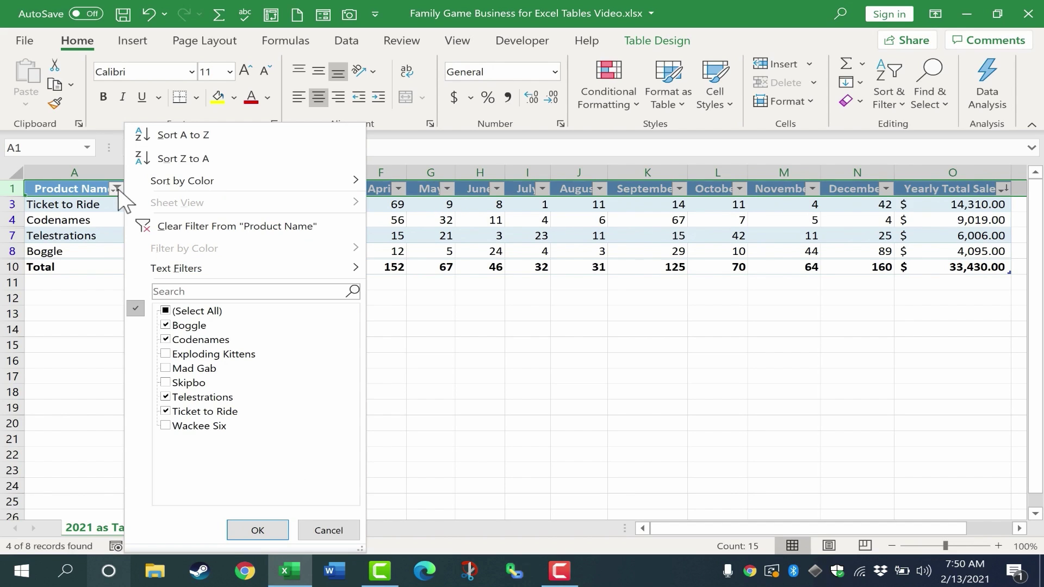
pyautogui.click(166, 313)
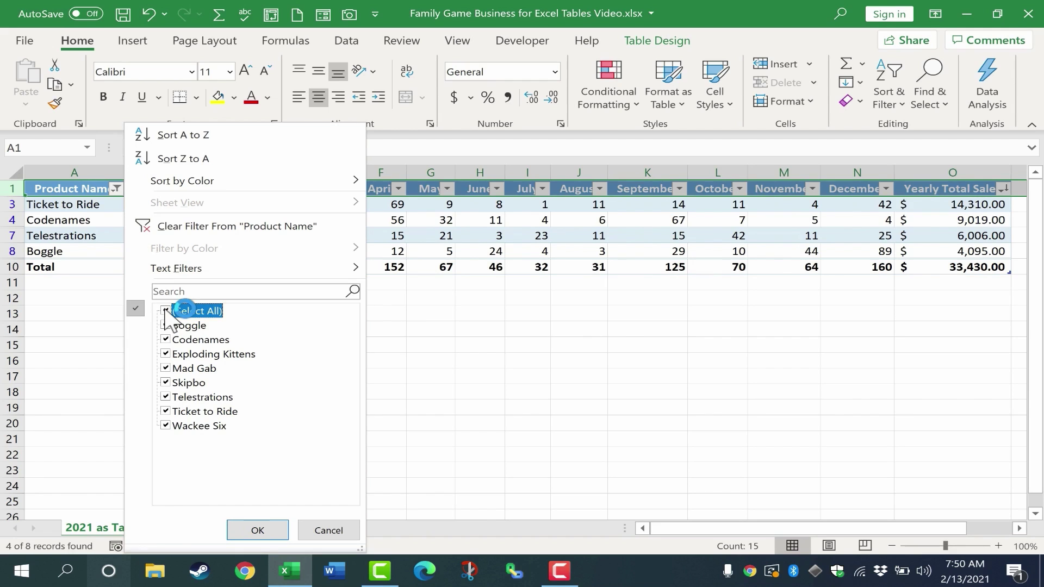
pyautogui.click(262, 531)
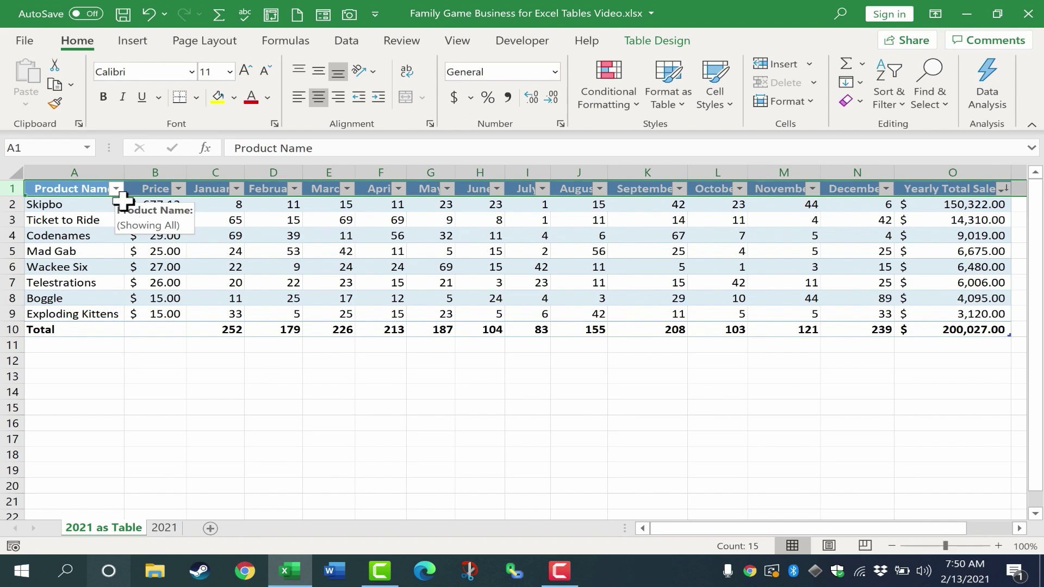
pyautogui.scroll(-1, 117, 196)
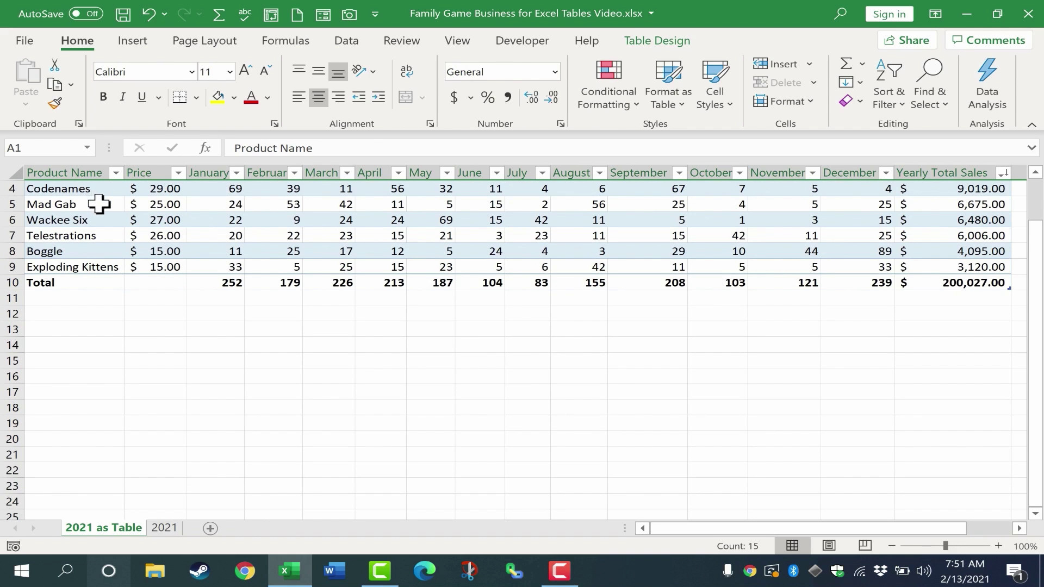
pyautogui.scroll(1, 98, 204)
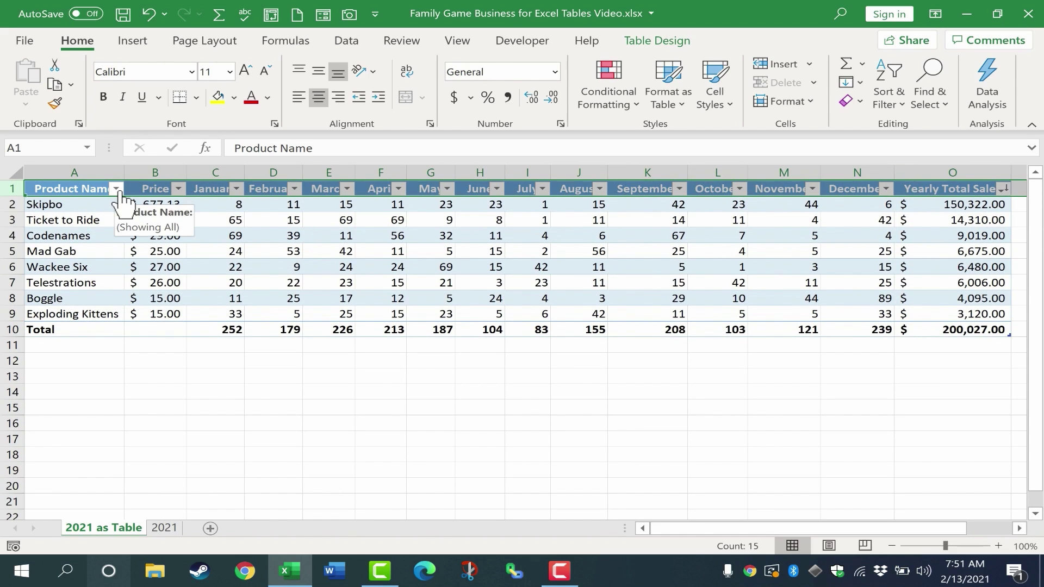
pyautogui.click(117, 189)
pyautogui.press('Escape')
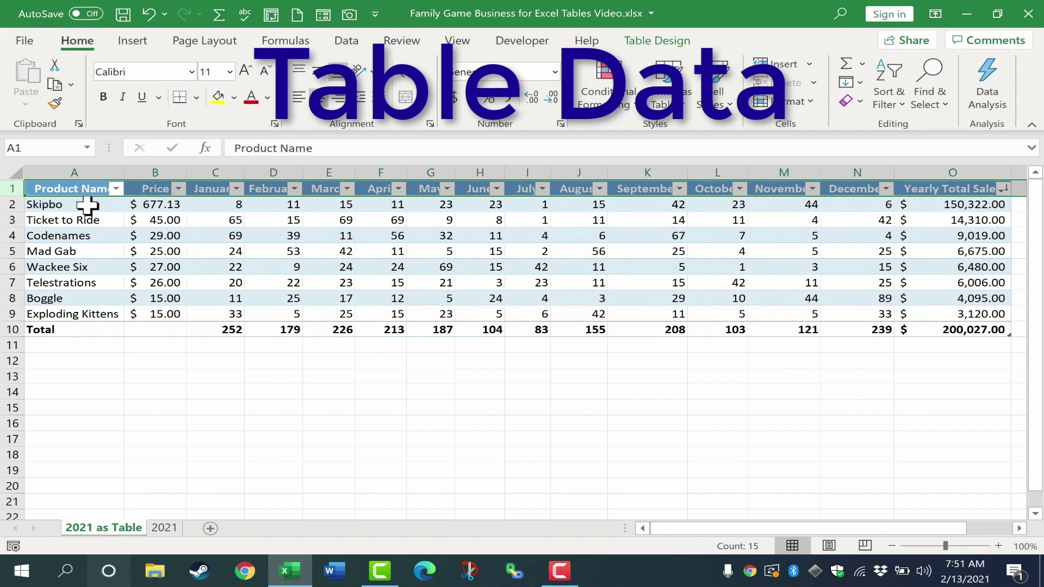
pyautogui.moveTo(87, 205); pyautogui.dragTo(832, 303)
pyautogui.click(858, 282)
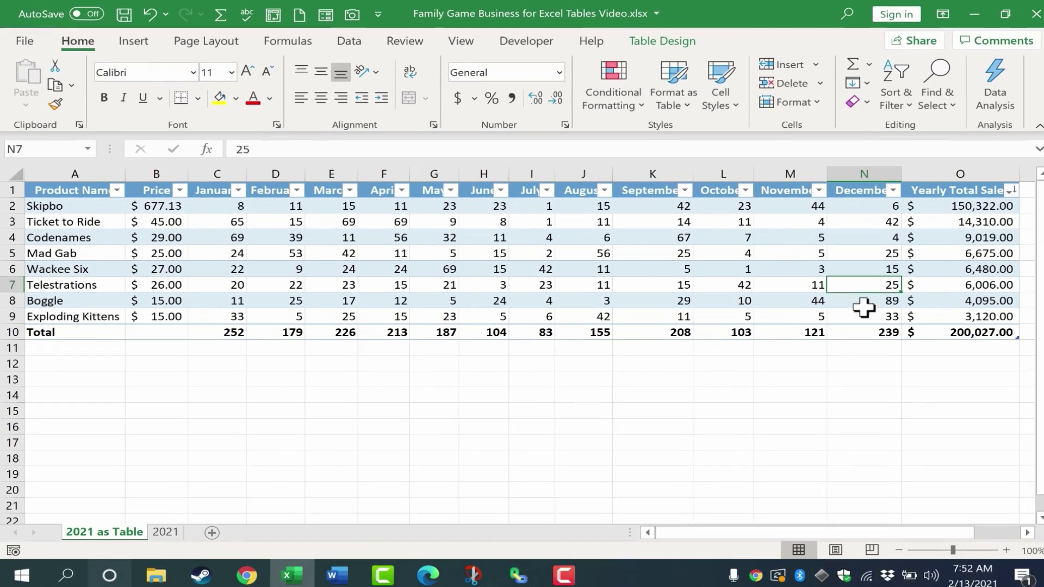
pyautogui.click(949, 285)
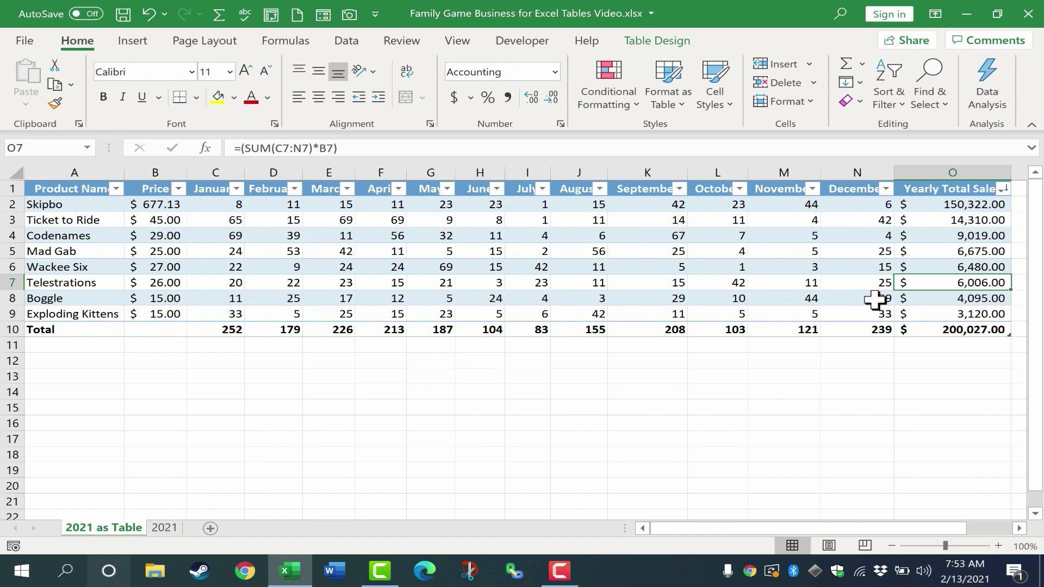
# Check the Yearly Total formula in O9, then undo and redo the blank row above Total.
pyautogui.click(974, 313)
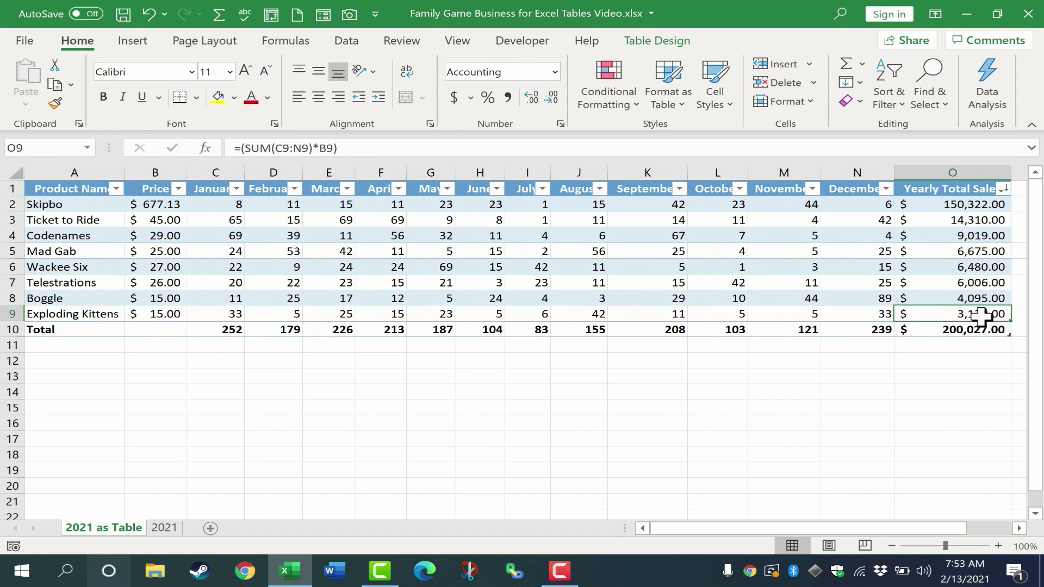
pyautogui.hotkey('ctrl', 'z')
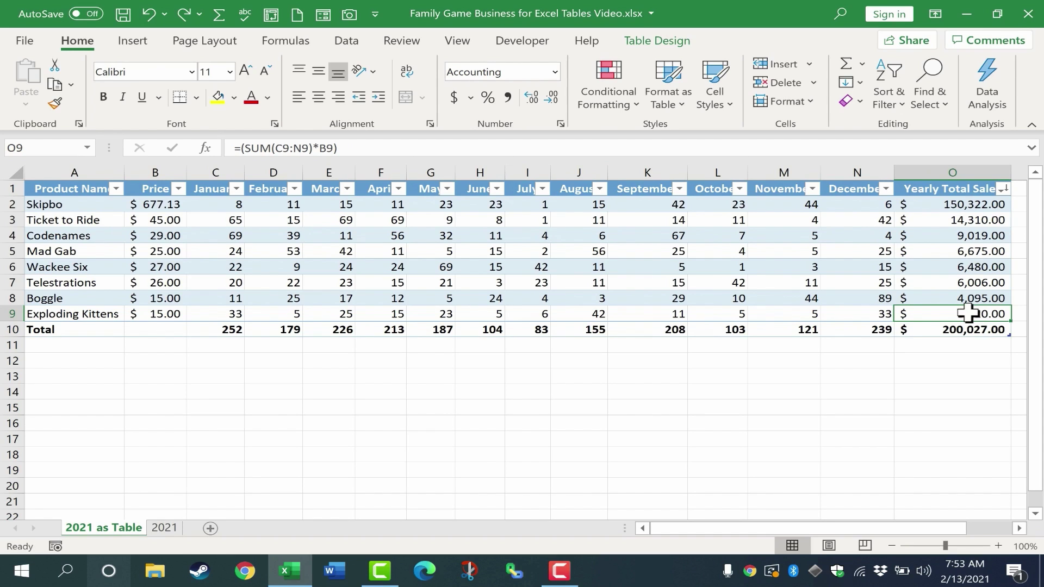
pyautogui.hotkey('ctrl', 'y')
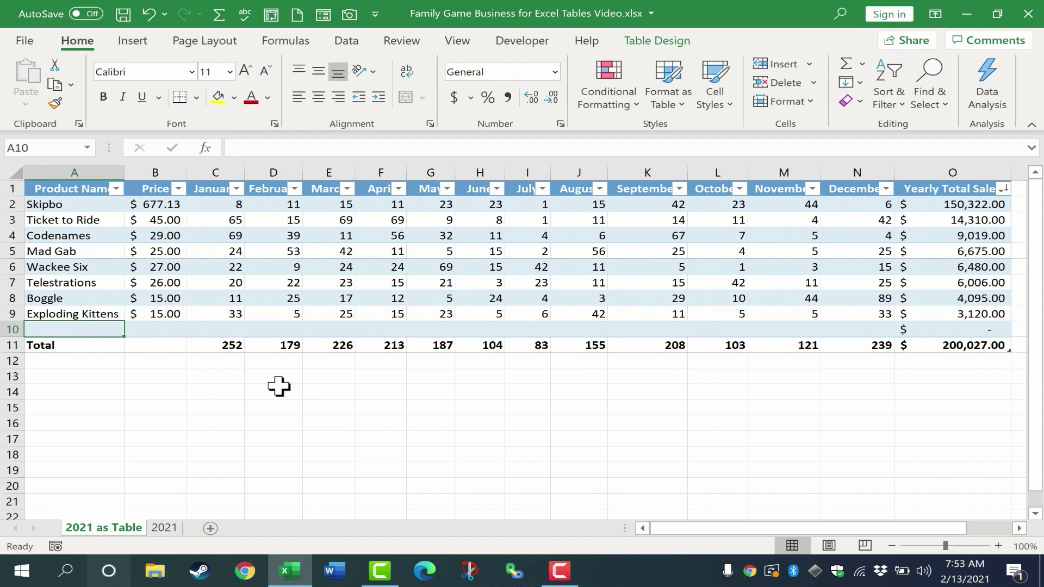
# Enter Clue priced at $17.00 in the new row and add another table row.
pyautogui.write('Clue')
pyautogui.press('Tab')
pyautogui.write('17')
pyautogui.click(973, 328)
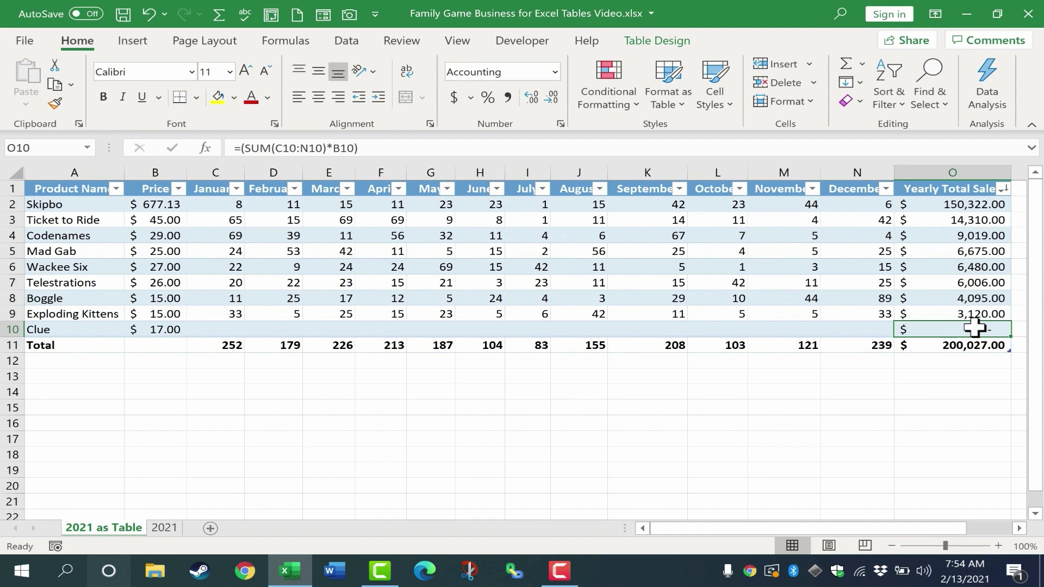
pyautogui.press('Tab')
pyautogui.press('Tab')
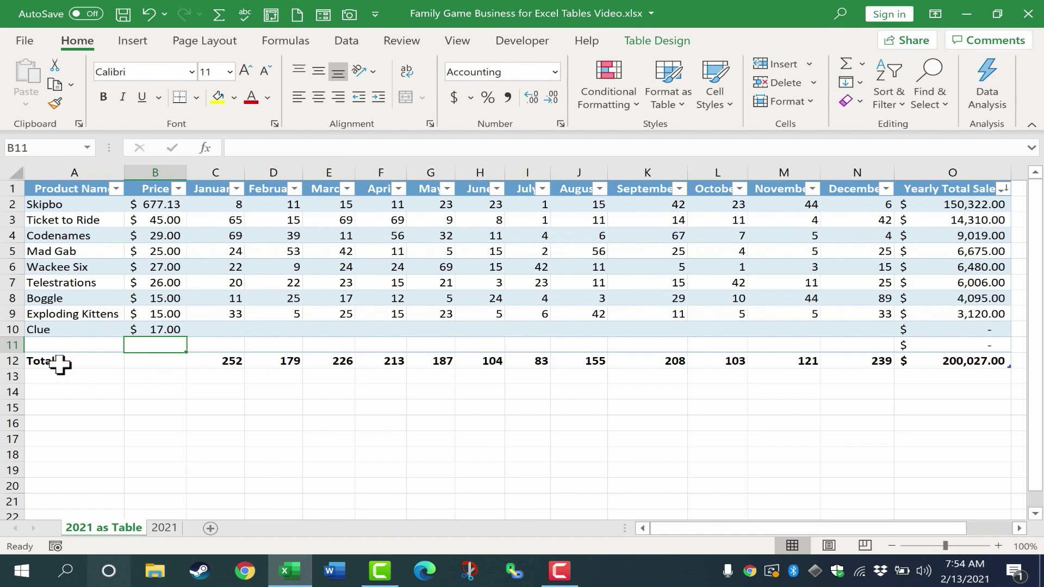
# Select the table's Total row, then move to the plain 2021 sheet.
pyautogui.click(9, 364)
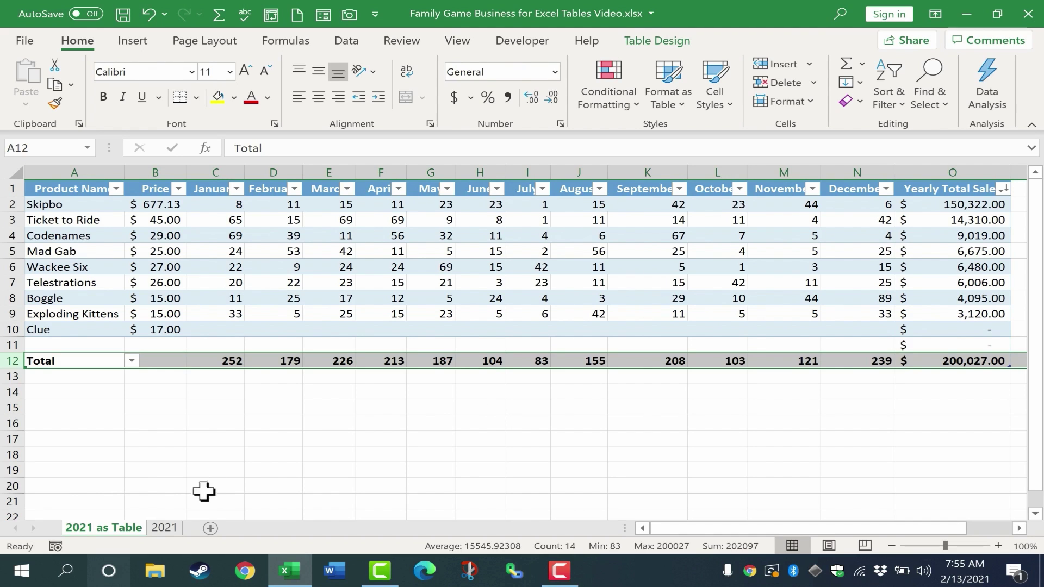
pyautogui.click(165, 528)
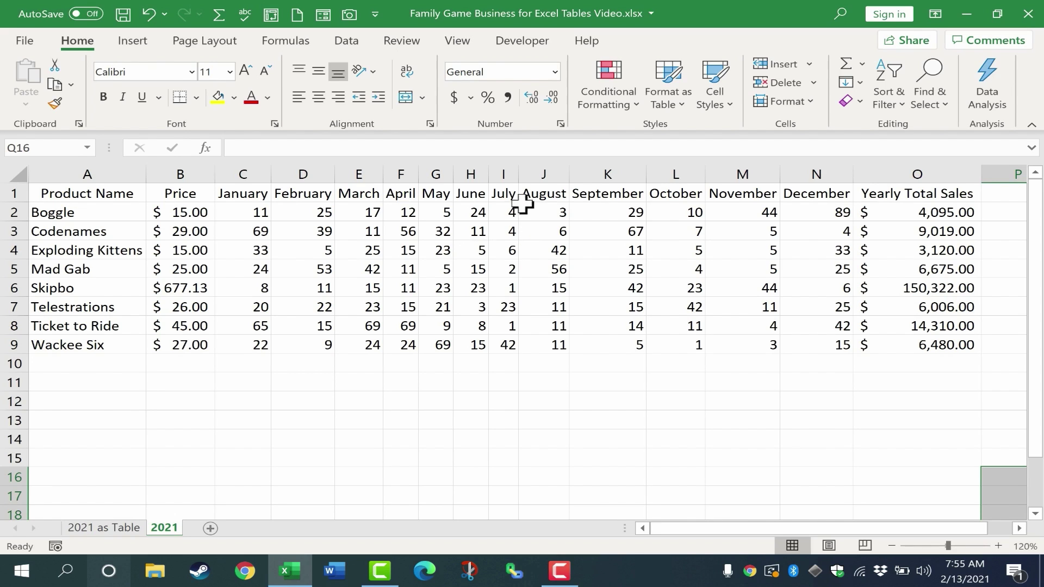
# Insert an empty column before August, undo it, and click into the data.
pyautogui.rightClick(544, 174)
pyautogui.click(611, 307)
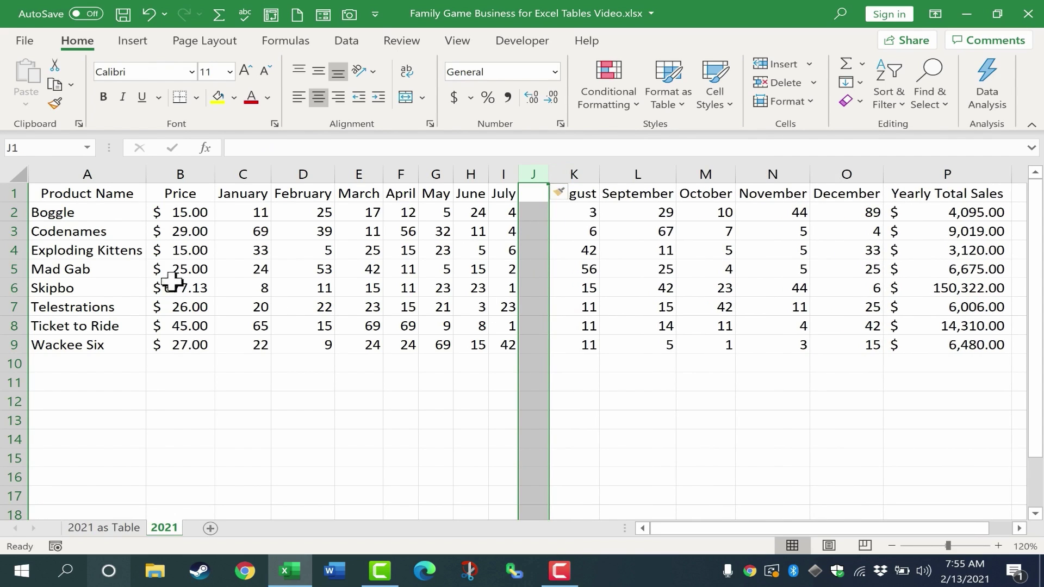
pyautogui.hotkey('ctrl', 'z')
pyautogui.click(721, 267)
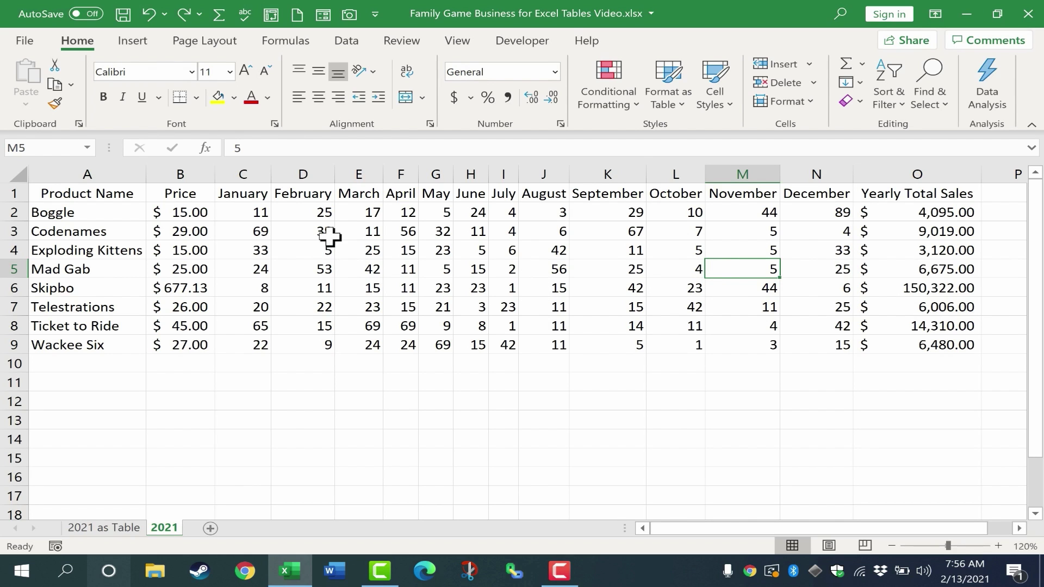
pyautogui.click(313, 268)
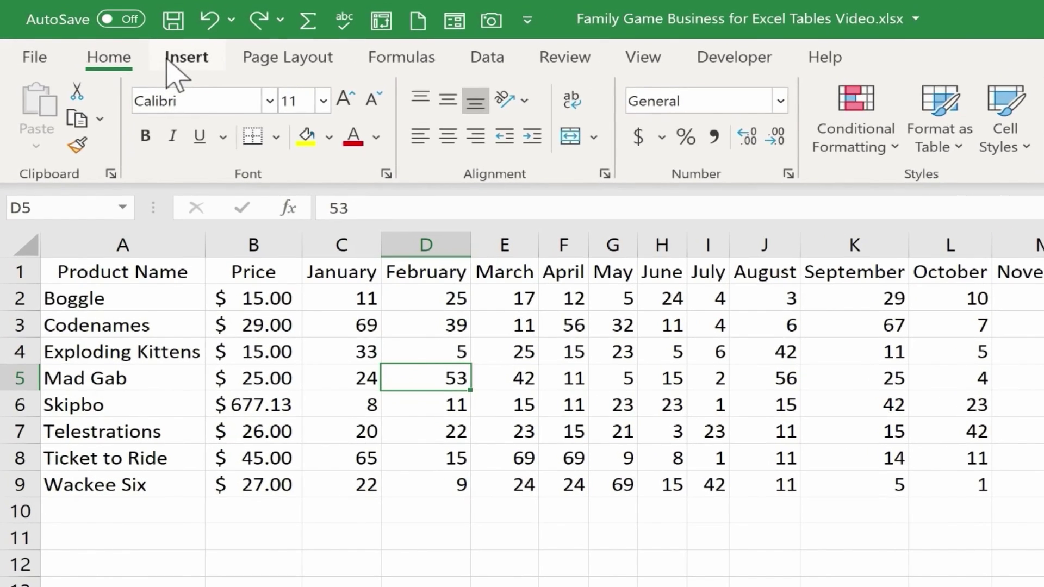
# Create a table from range A1:O9 with My table has headers checked.
pyautogui.click(173, 56)
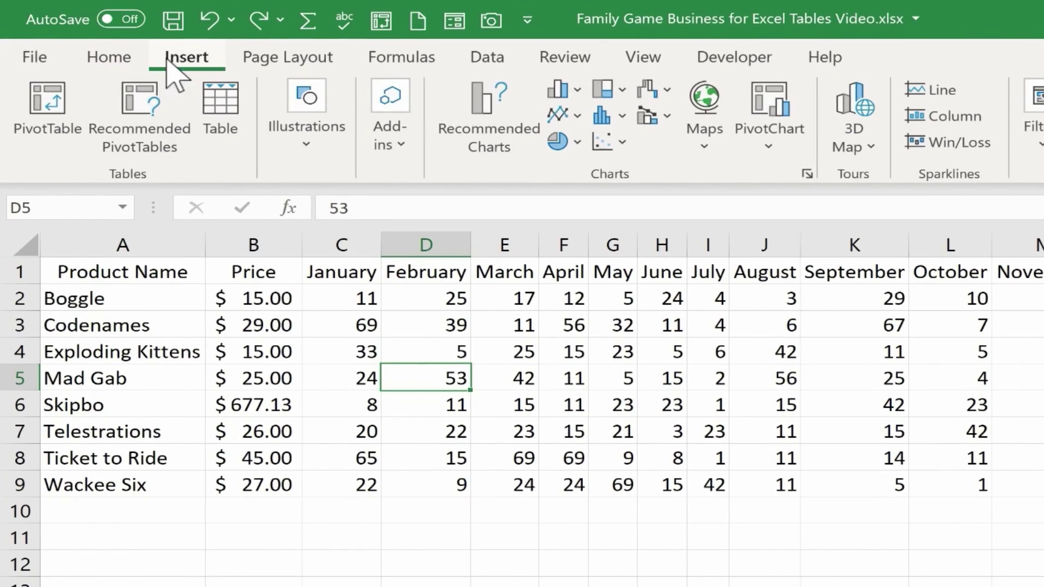
pyautogui.click(218, 113)
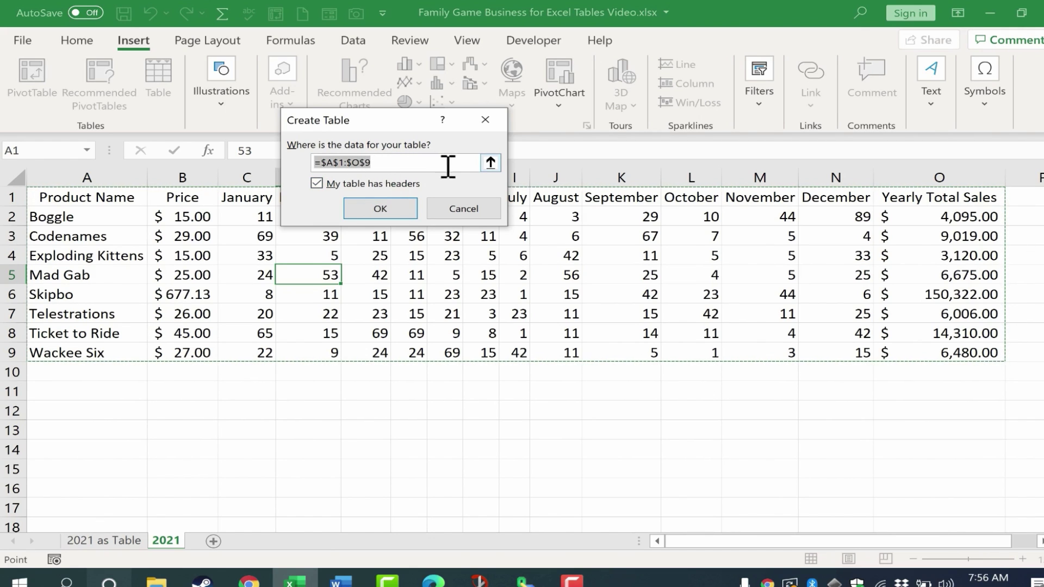
pyautogui.click(491, 163)
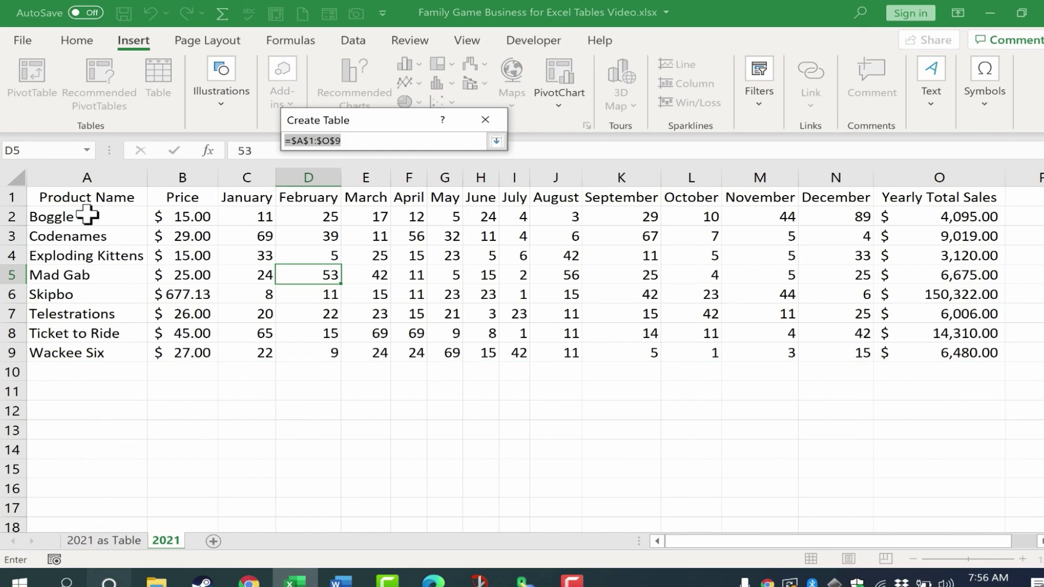
pyautogui.moveTo(51, 202); pyautogui.dragTo(970, 348)
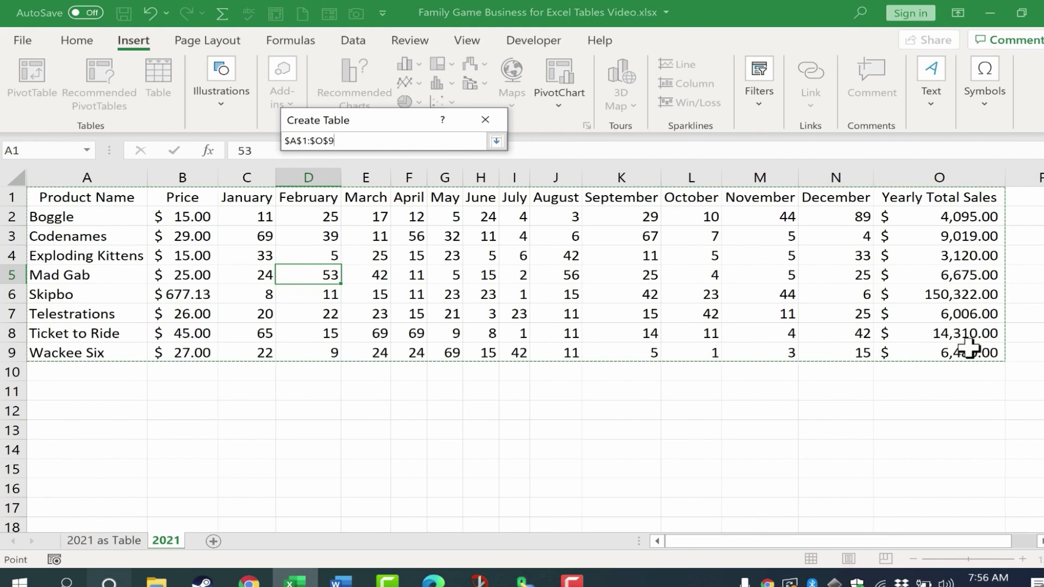
pyautogui.click(496, 141)
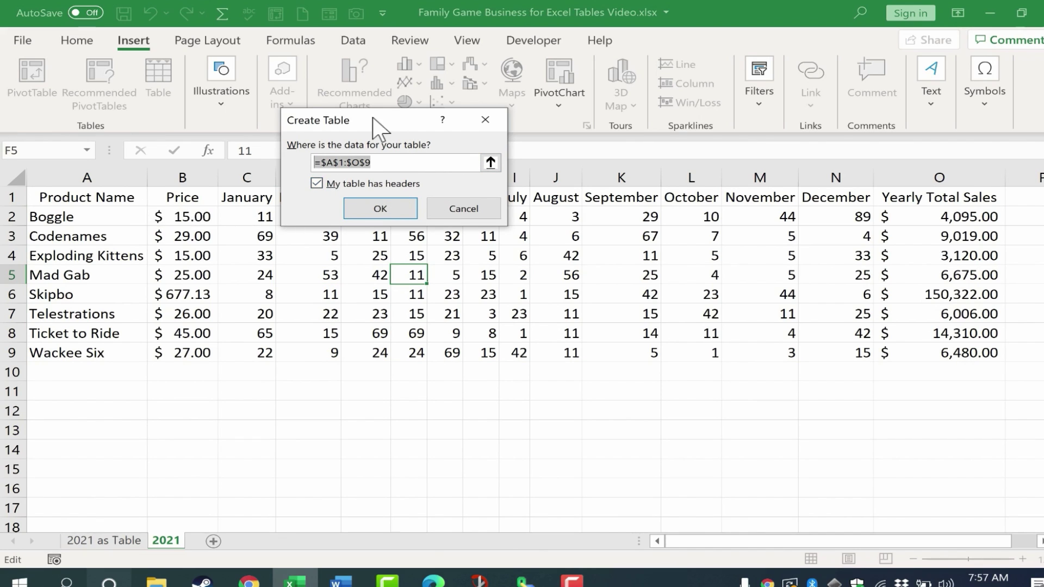
pyautogui.moveTo(374, 116); pyautogui.dragTo(419, 61)
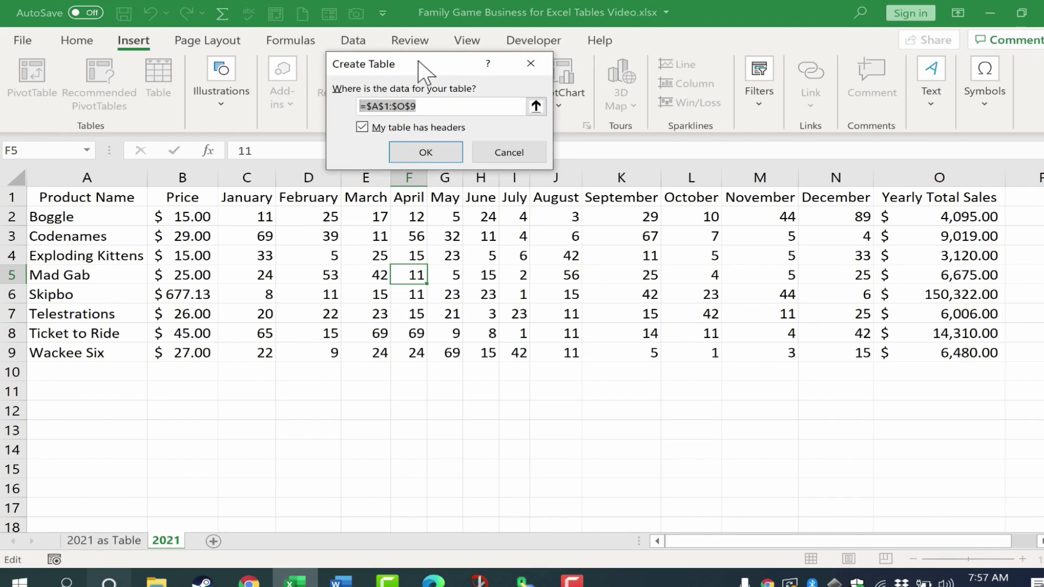
pyautogui.click(90, 198)
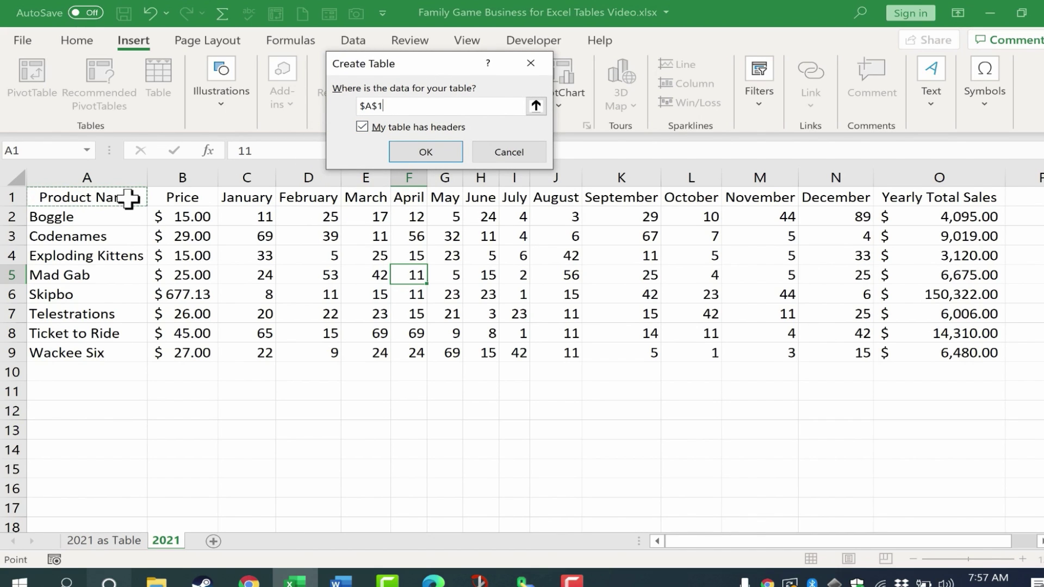
pyautogui.click(200, 195)
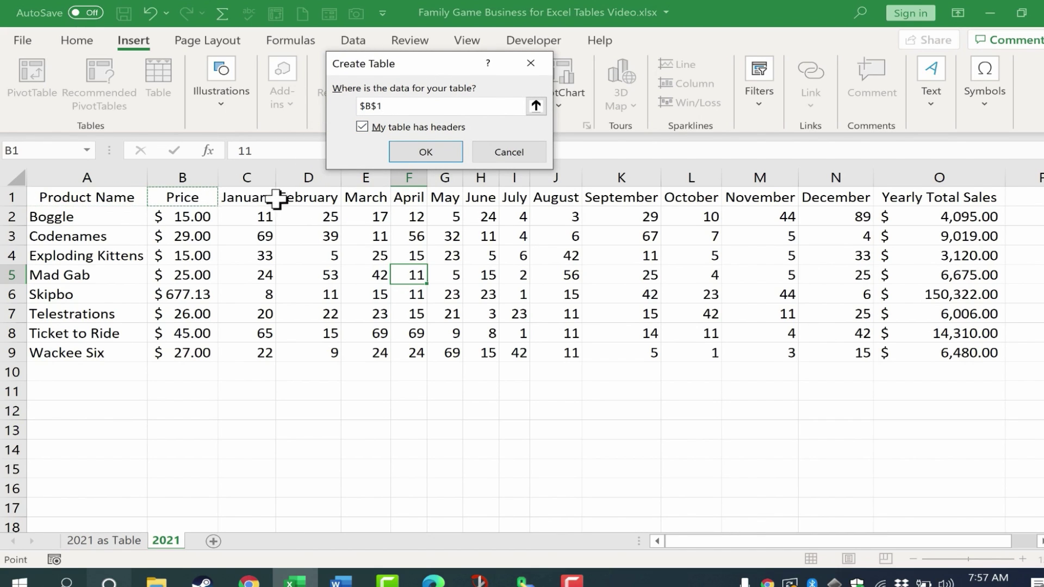
pyautogui.click(933, 197)
pyautogui.hotkey('ctrl', 'a')
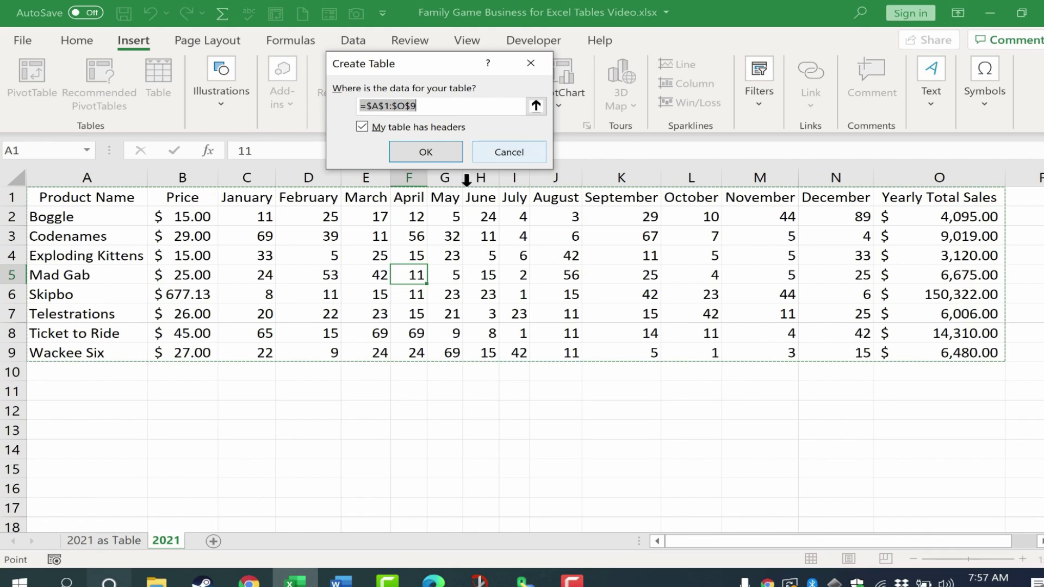
pyautogui.click(360, 126)
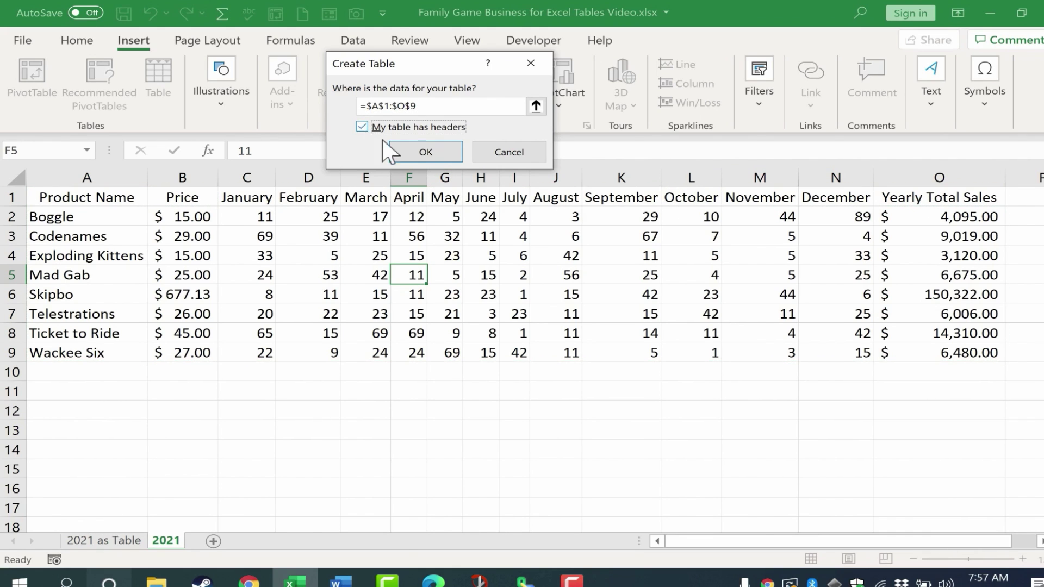
pyautogui.click(430, 154)
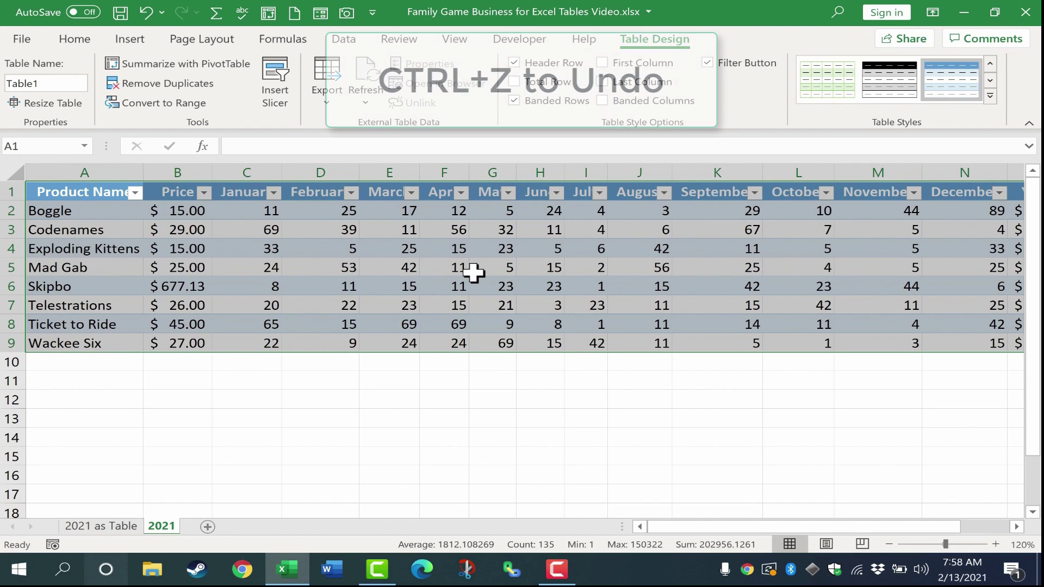
# Undo the table, then recreate it from the 2021 data with Ctrl+T as Table2.
pyautogui.hotkey('ctrl', 'z')
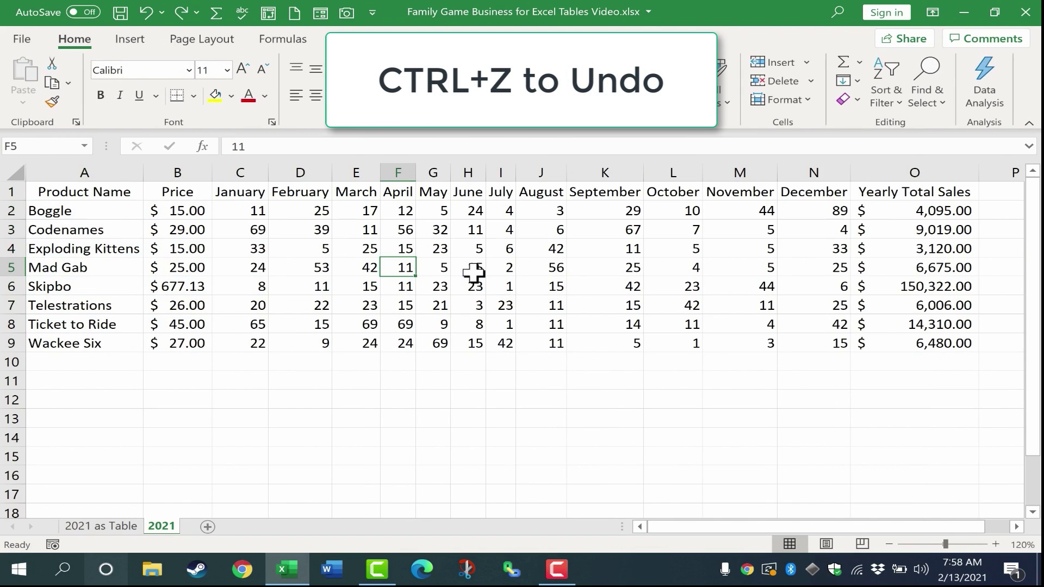
pyautogui.click(329, 254)
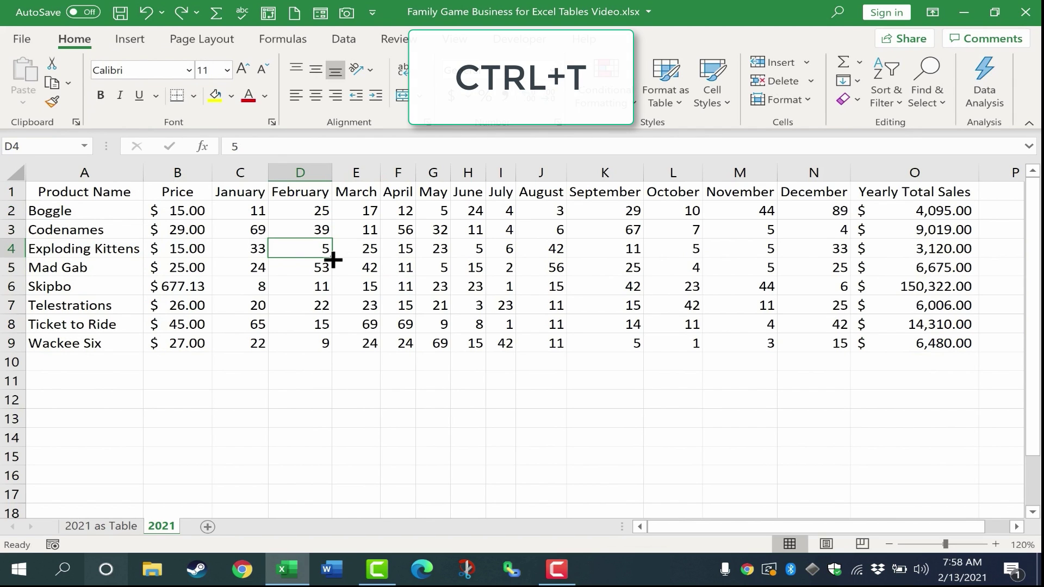
pyautogui.hotkey('ctrl', 't')
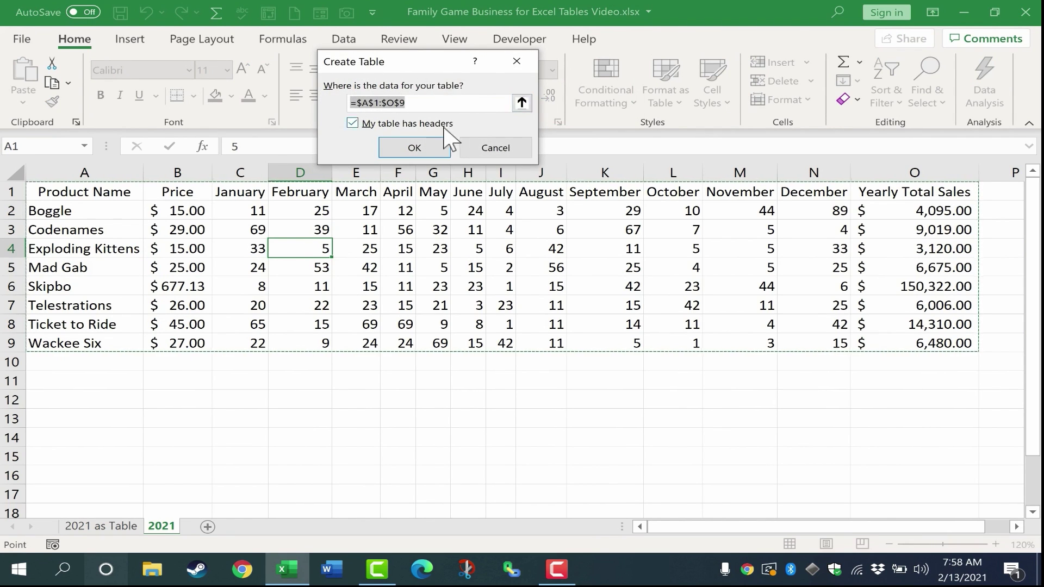
pyautogui.click(415, 142)
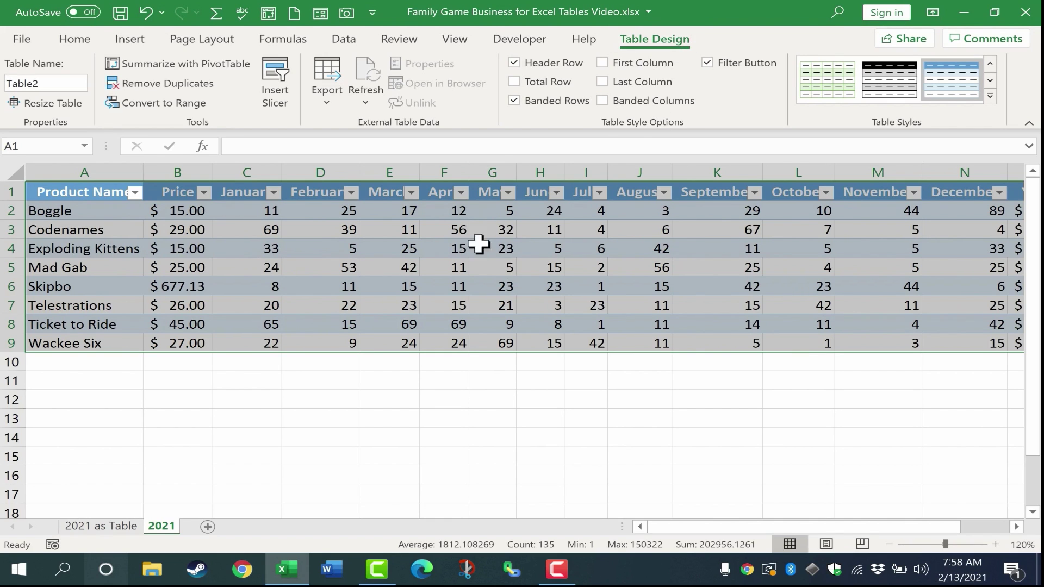
pyautogui.click(362, 251)
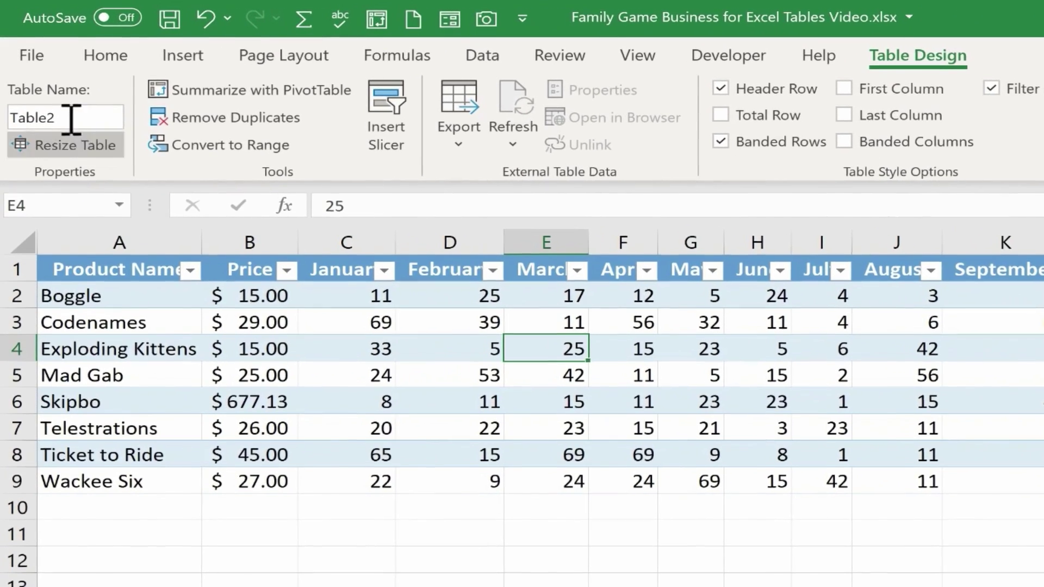
pyautogui.click(71, 119)
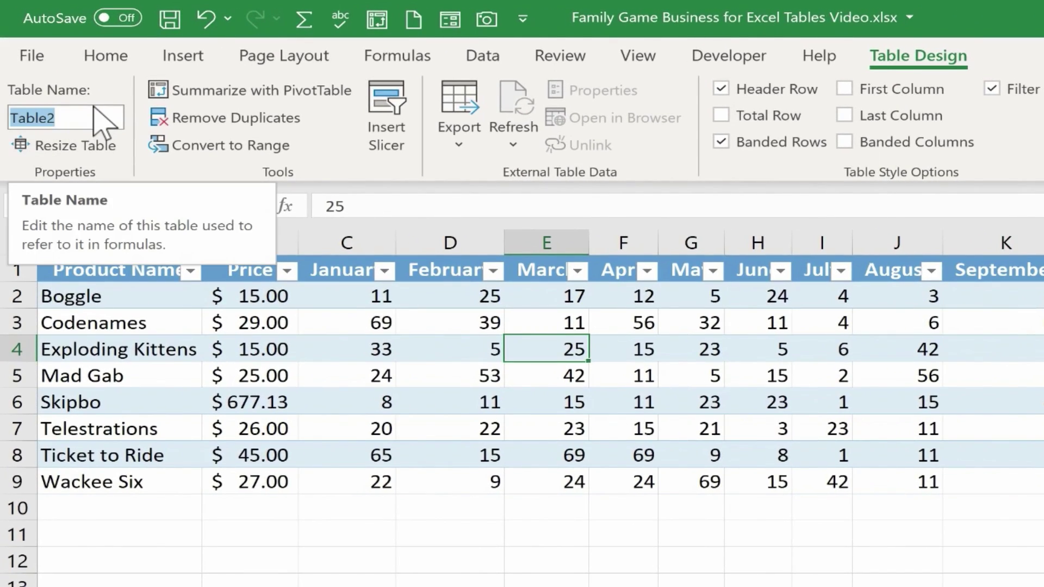
pyautogui.write('GameSales')
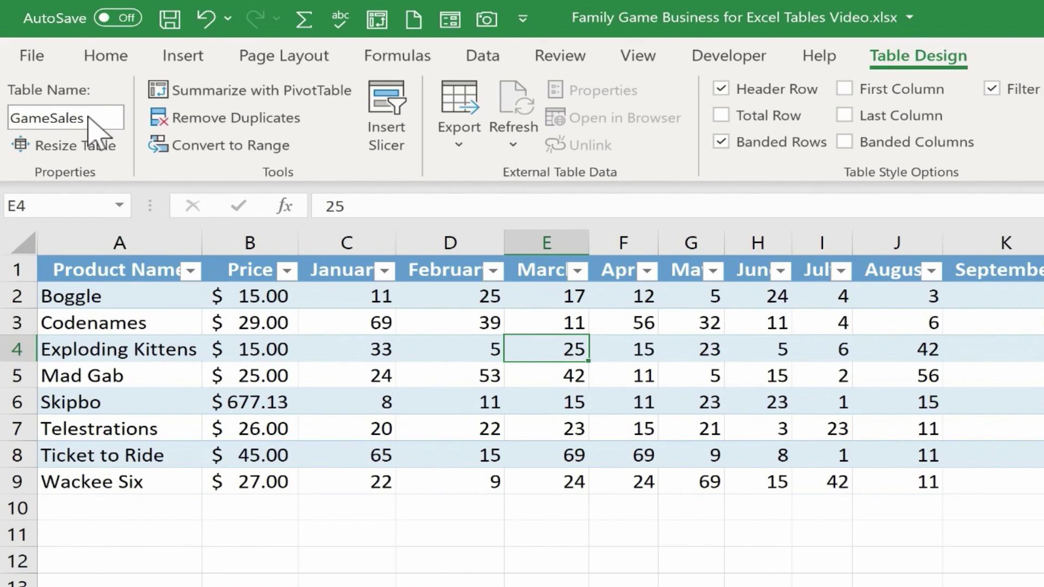
pyautogui.press('Return')
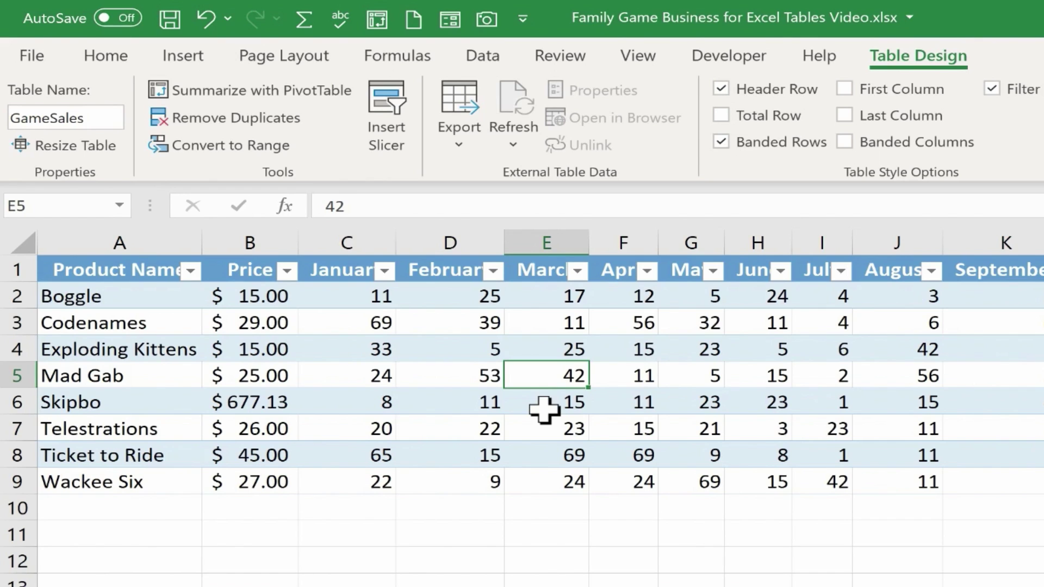
pyautogui.click(110, 117)
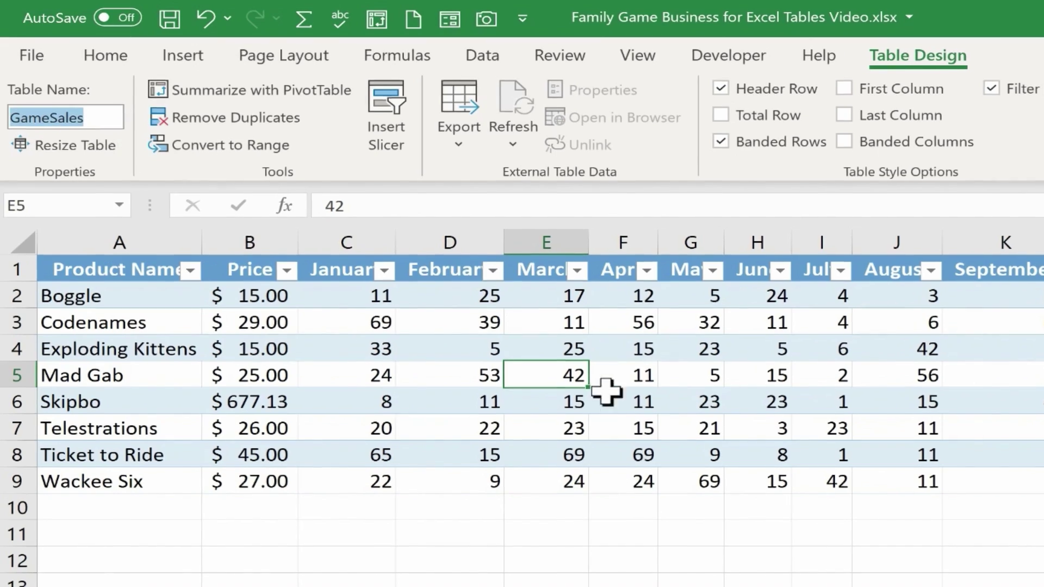
# Select the GameSales data and enable Total Row, showing the $200,027.00 yearly total.
pyautogui.click(547, 429)
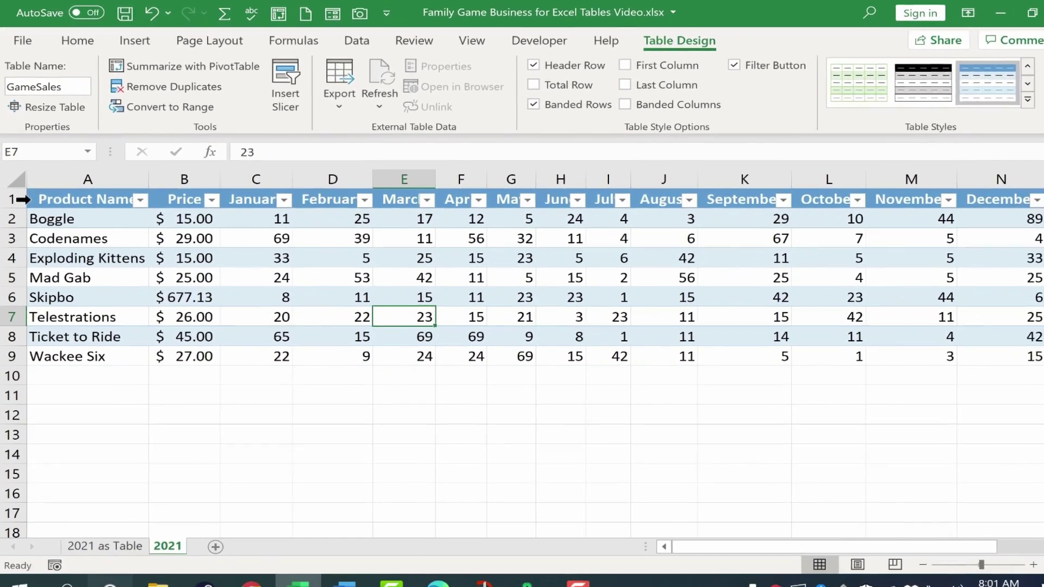
pyautogui.click(37, 209)
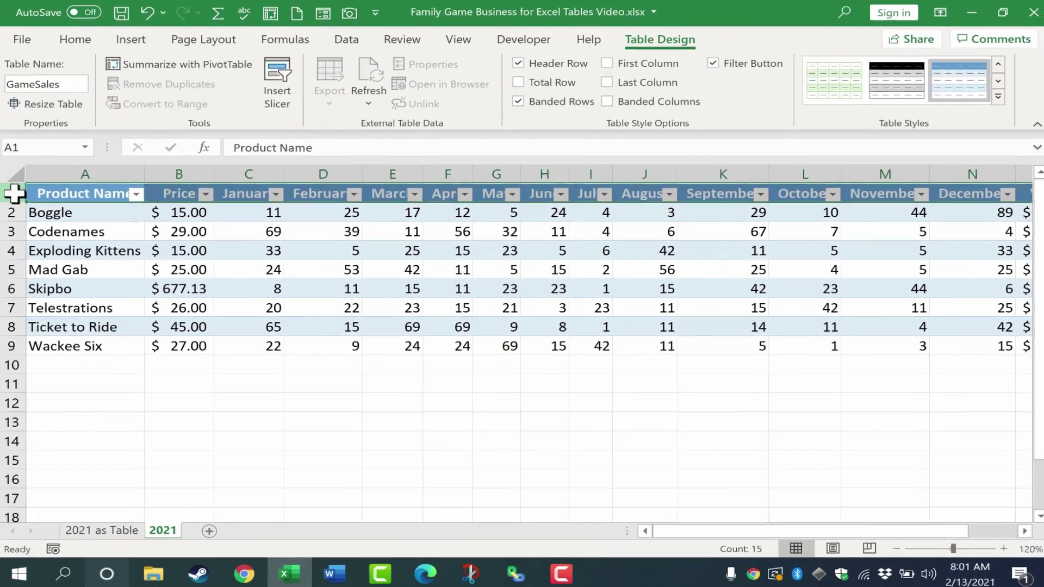
pyautogui.moveTo(59, 216); pyautogui.dragTo(1036, 361)
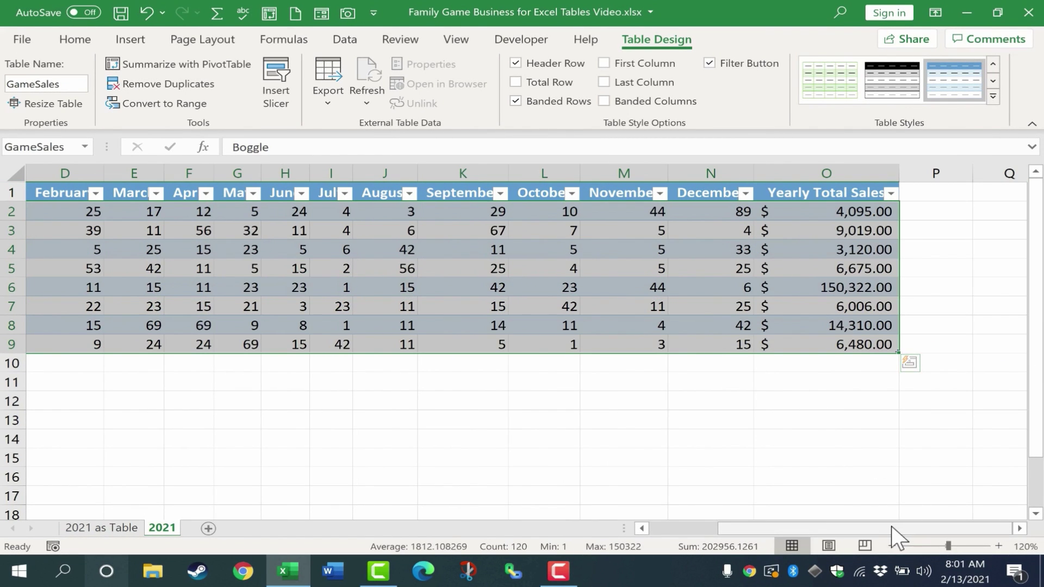
pyautogui.moveTo(893, 529); pyautogui.dragTo(714, 541)
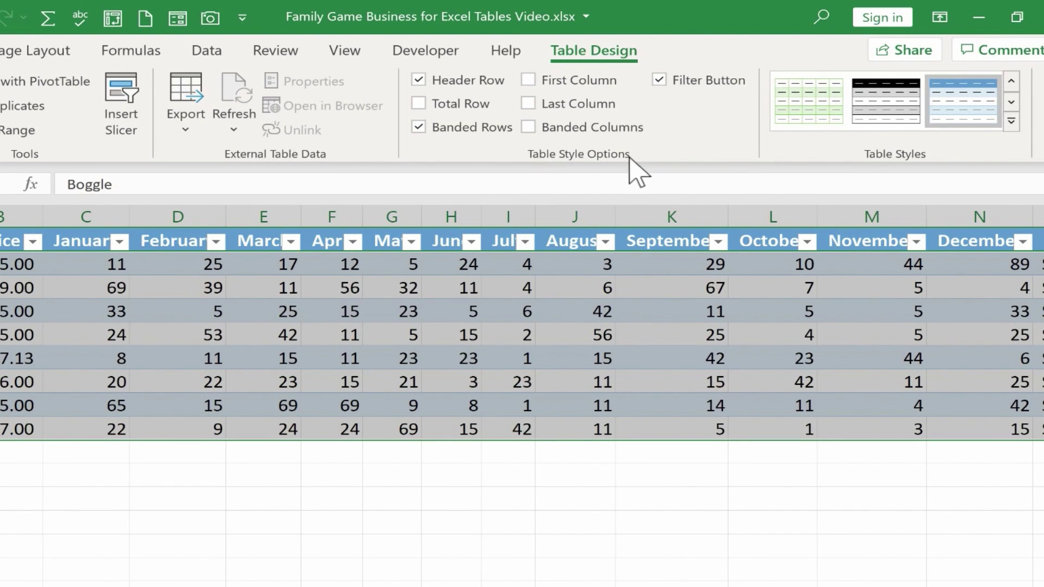
pyautogui.click(419, 104)
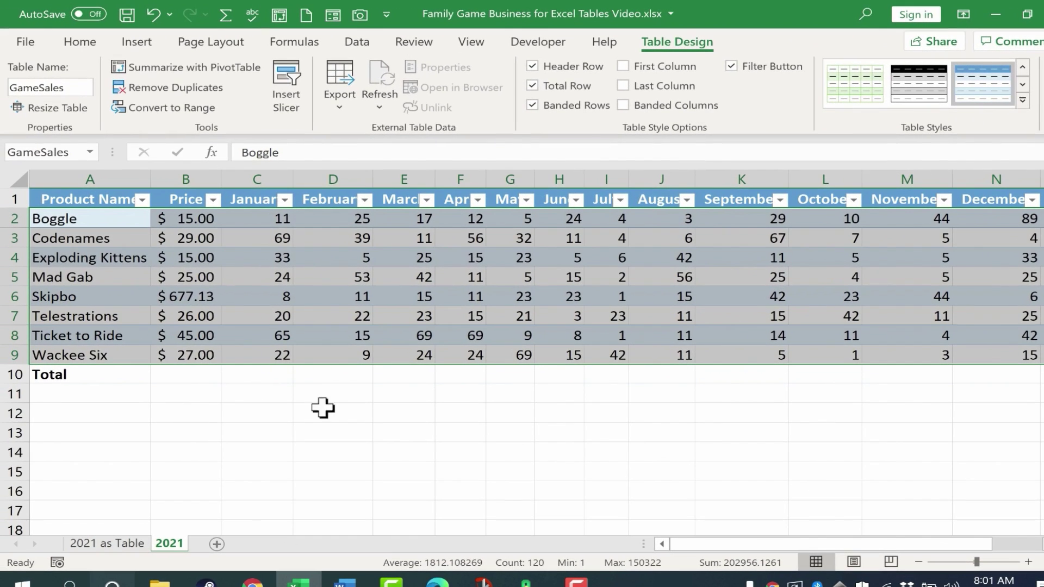
pyautogui.moveTo(748, 544); pyautogui.dragTo(874, 539)
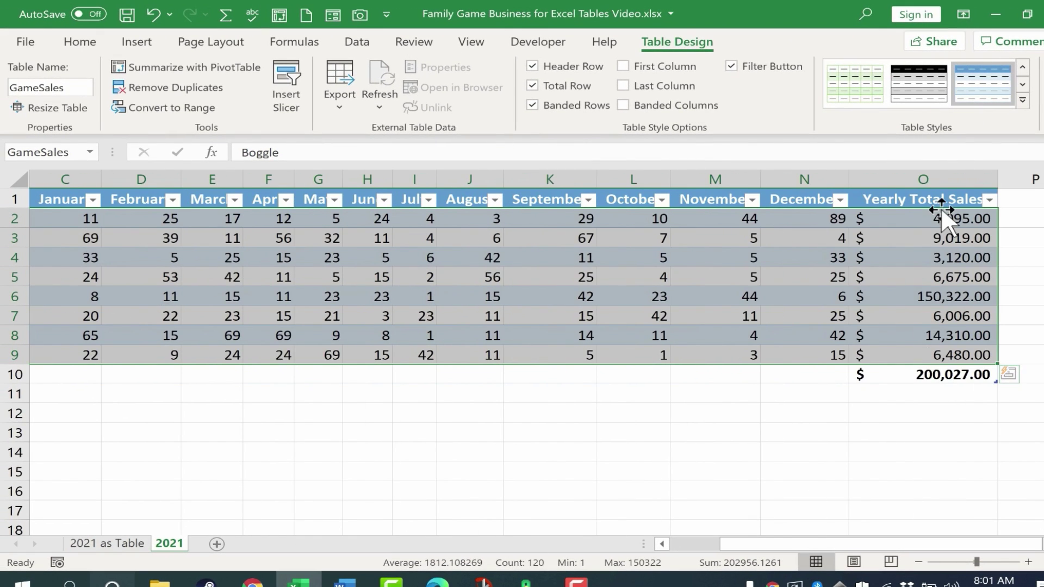
pyautogui.moveTo(939, 544); pyautogui.dragTo(888, 544)
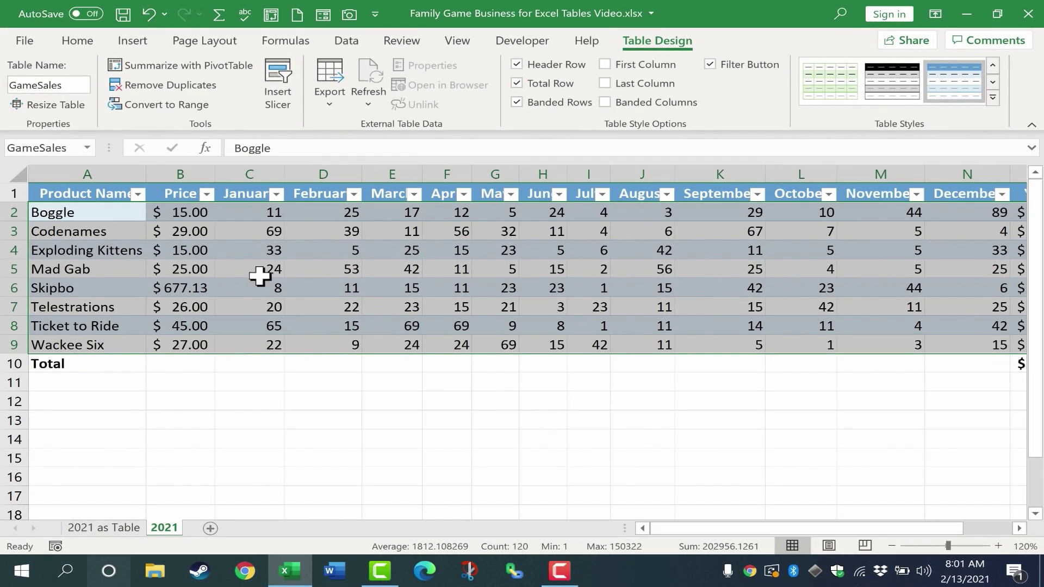
# Set the January total in C10 to Sum (252), then fill it across D10:N10.
pyautogui.click(267, 366)
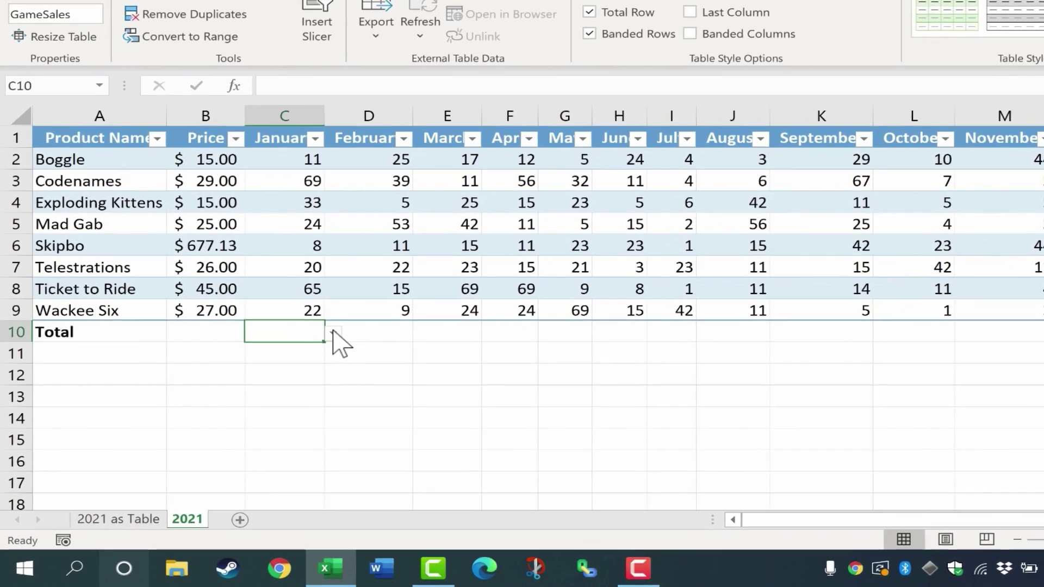
pyautogui.click(292, 365)
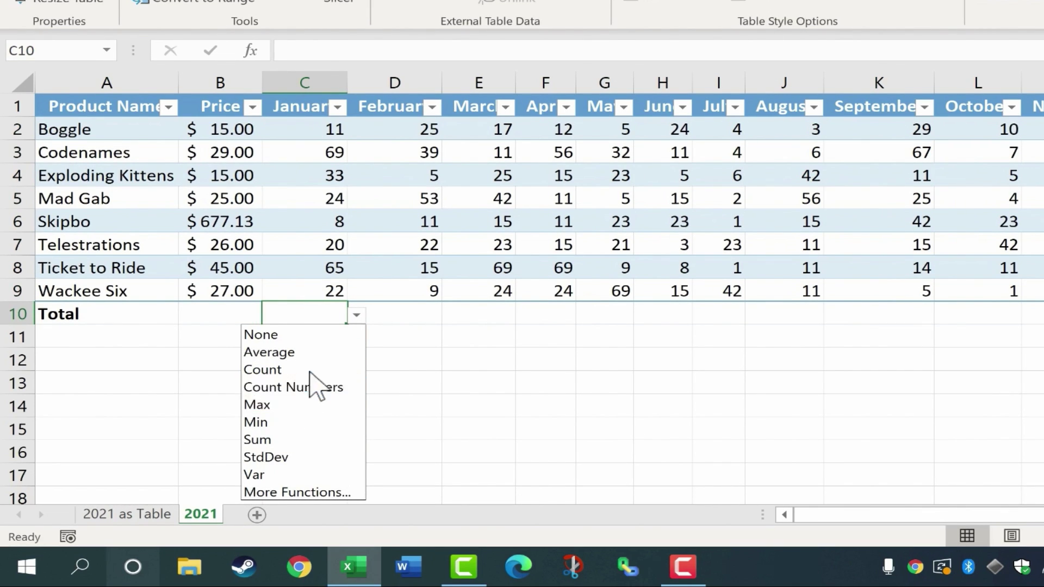
pyautogui.click(314, 440)
pyautogui.click(402, 365)
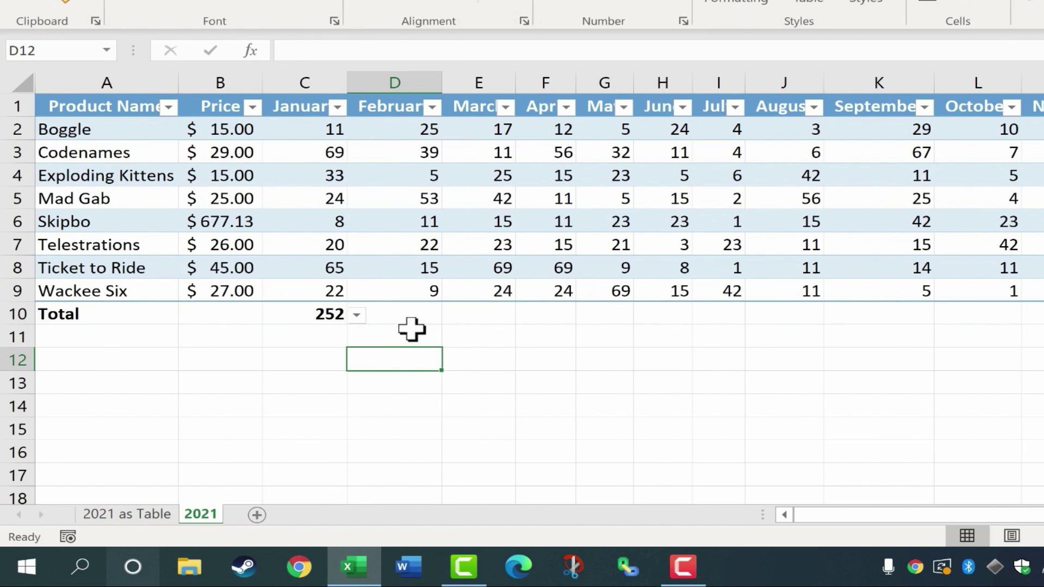
pyautogui.click(416, 314)
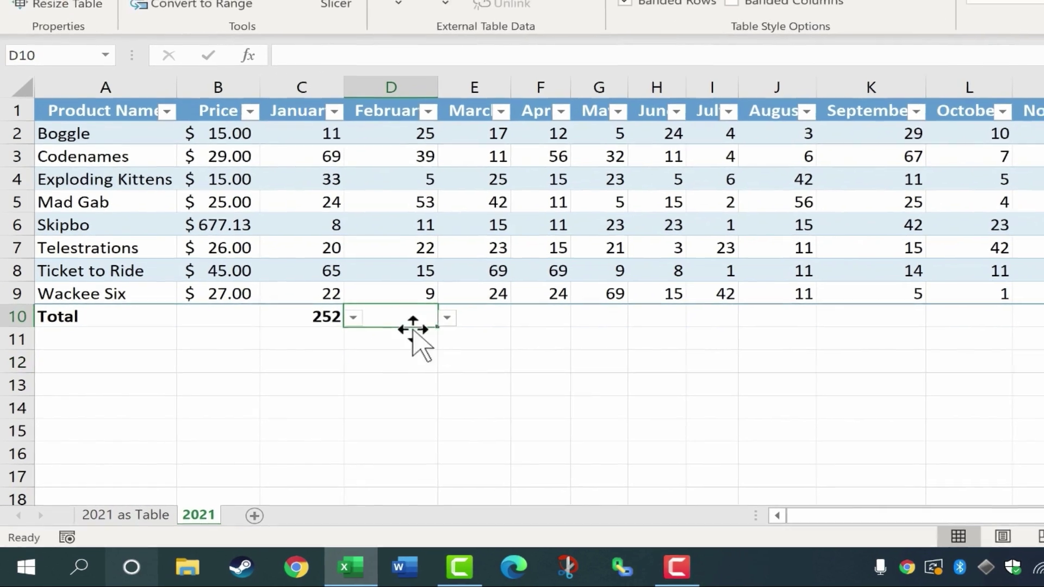
pyautogui.click(337, 318)
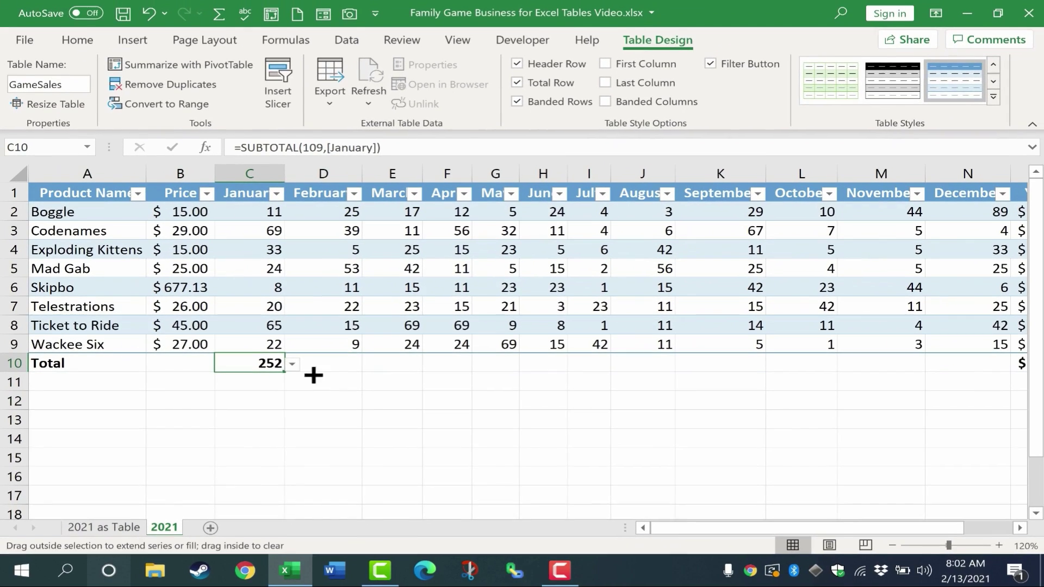
pyautogui.moveTo(314, 375); pyautogui.dragTo(1004, 375)
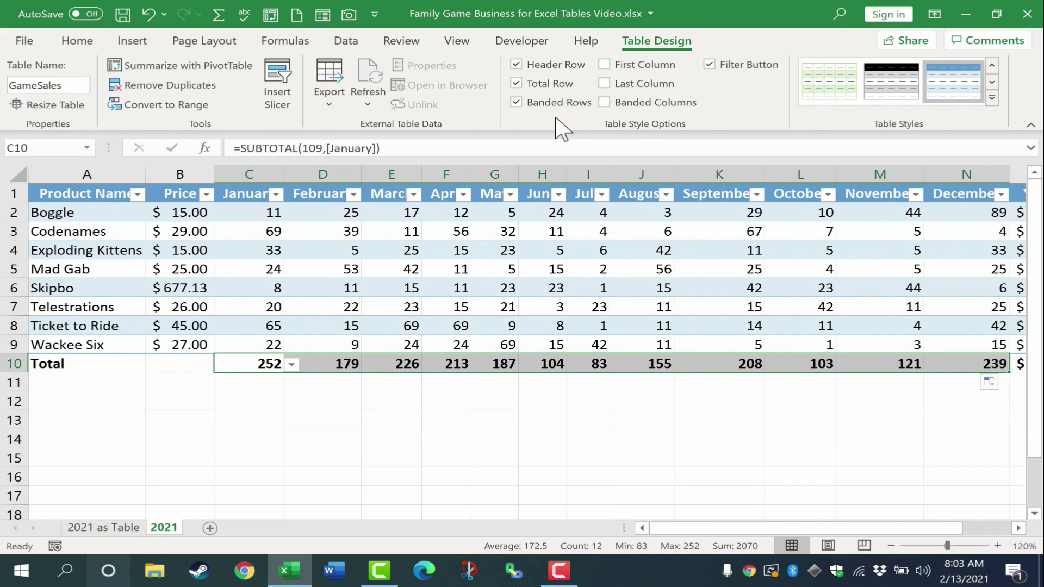
# Toggle Banded Rows and Banded Columns to compare, ending with only Banded Rows on.
pyautogui.click(518, 104)
pyautogui.click(612, 101)
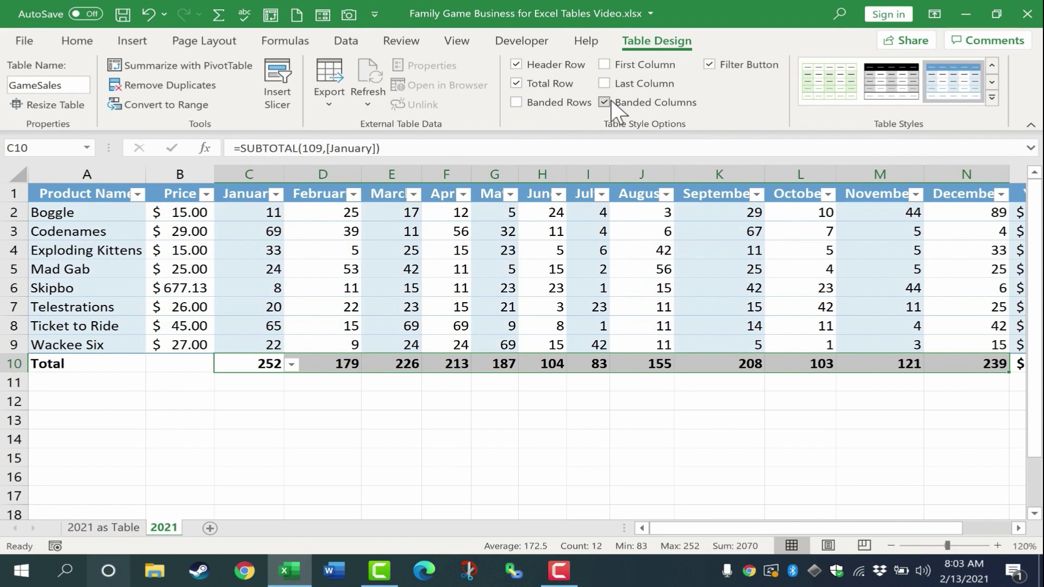
pyautogui.click(583, 102)
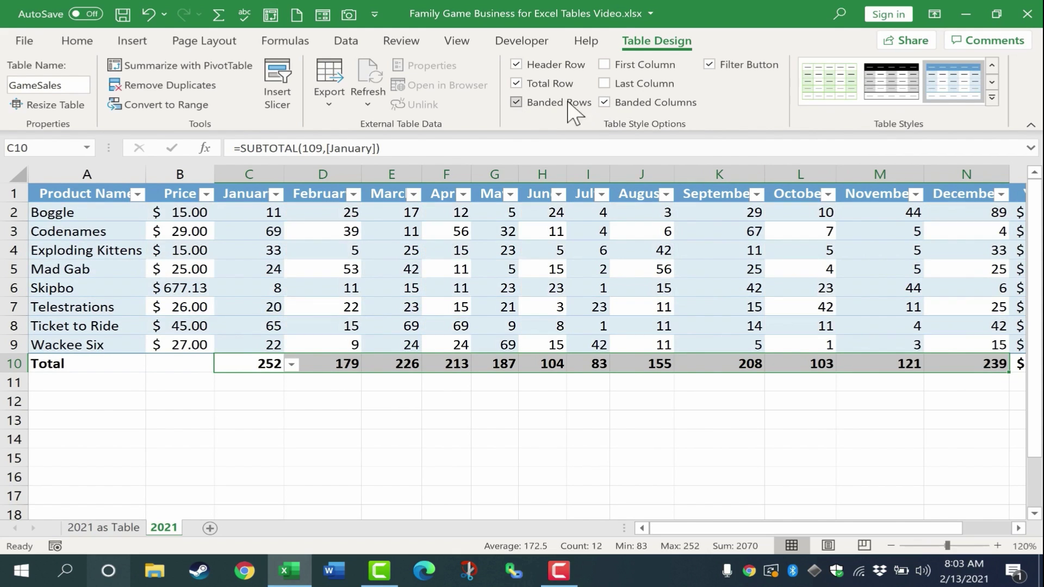
pyautogui.click(606, 102)
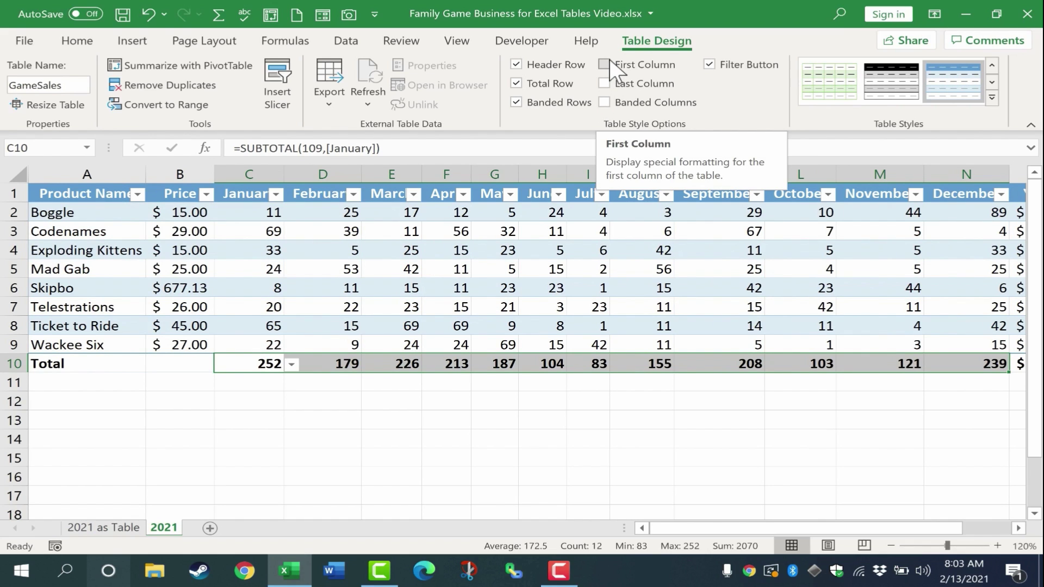
# Try First Column bolding, then switch the emphasis to the table's Last Column.
pyautogui.click(609, 63)
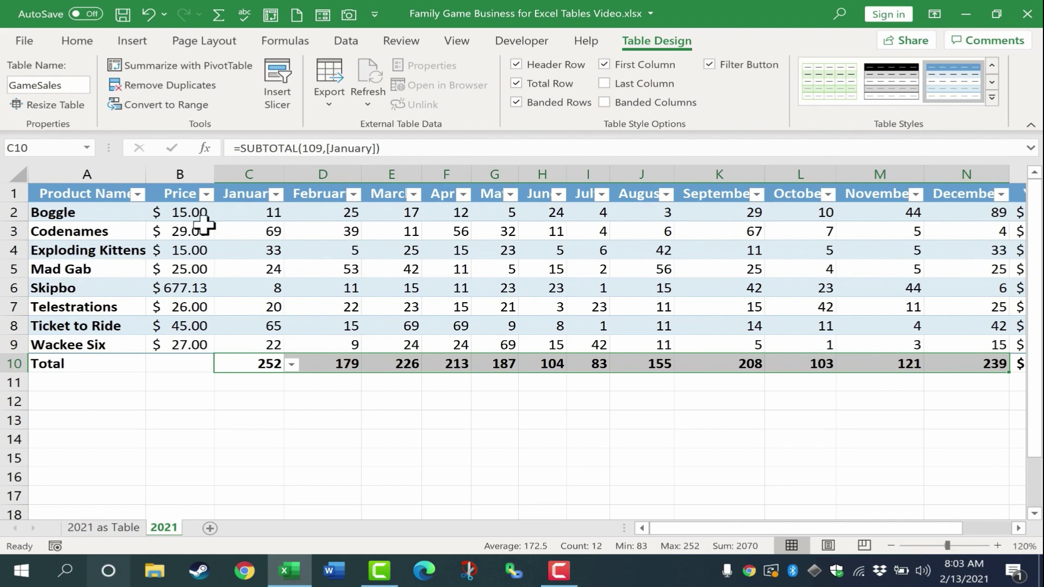
pyautogui.click(603, 82)
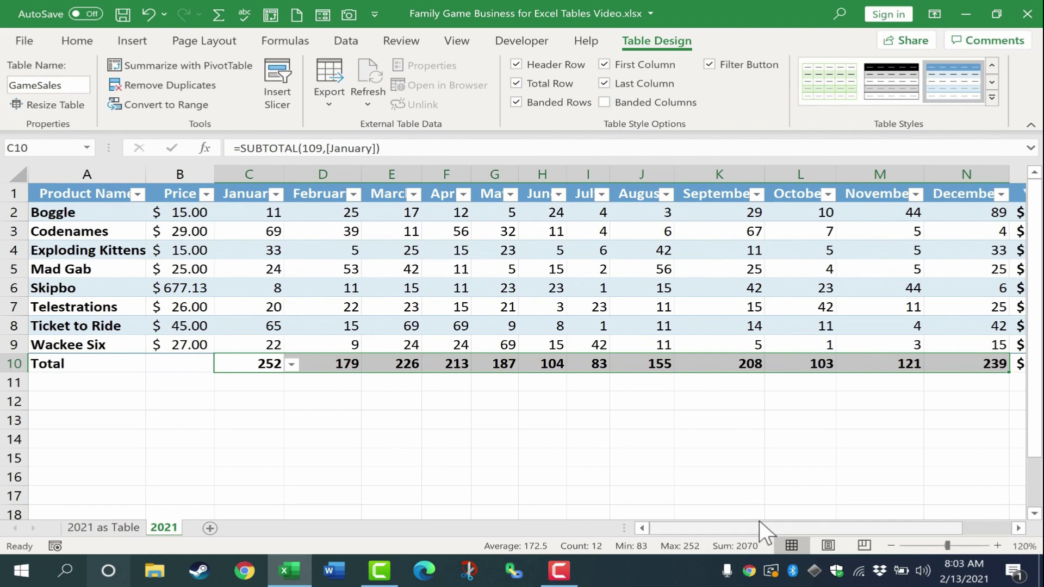
pyautogui.moveTo(759, 520); pyautogui.dragTo(874, 510)
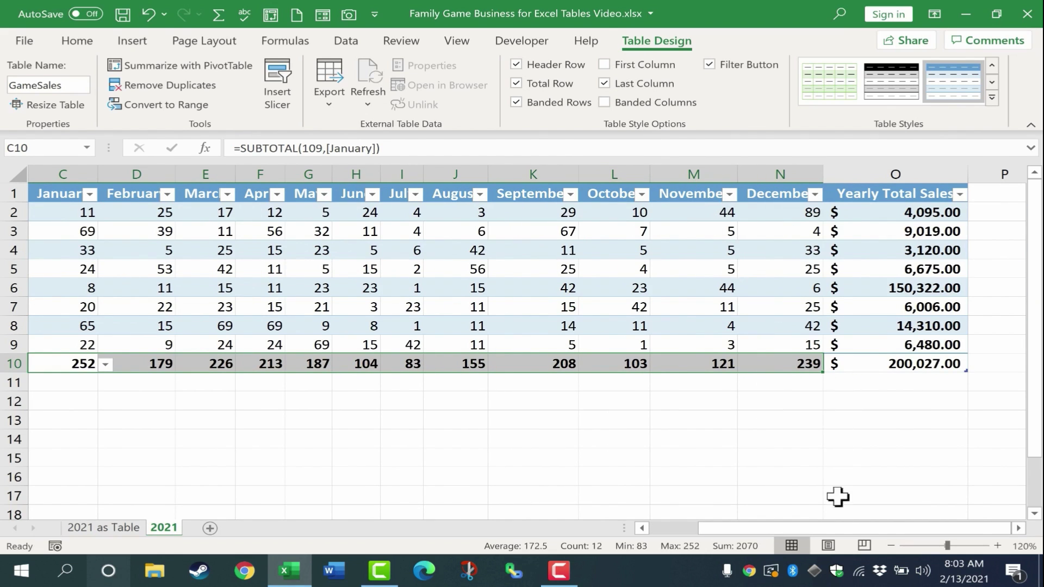
pyautogui.moveTo(854, 530); pyautogui.dragTo(805, 530)
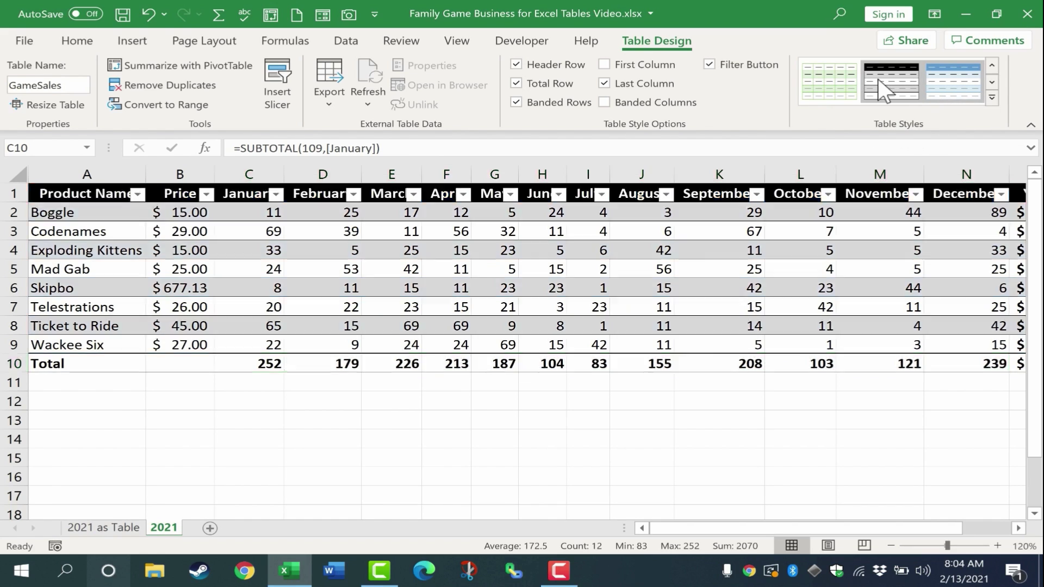
# Apply Blue, Table Style Medium 13 from the styles gallery, then undo it.
pyautogui.click(853, 86)
pyautogui.click(991, 97)
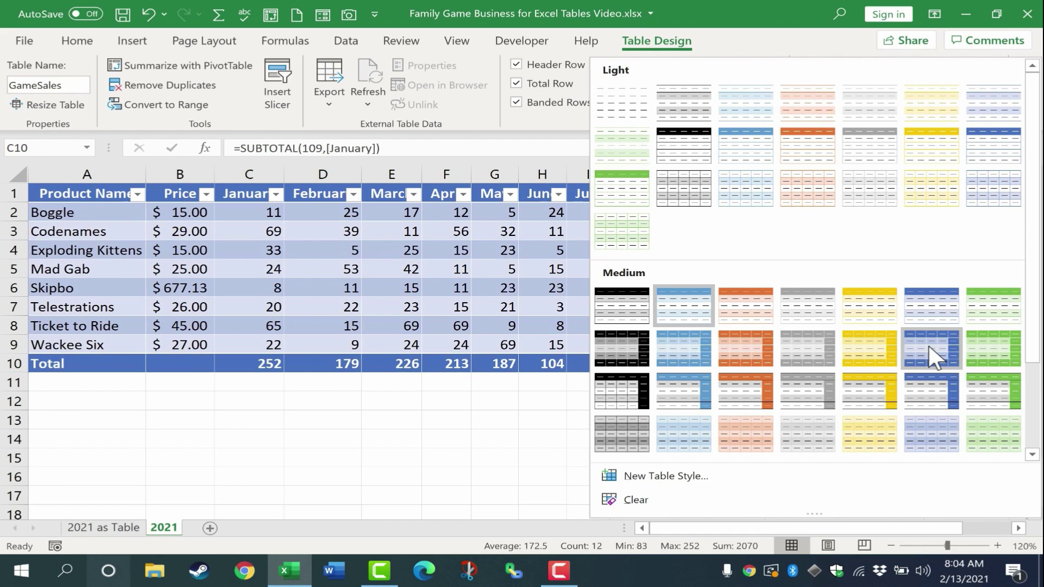
pyautogui.click(931, 345)
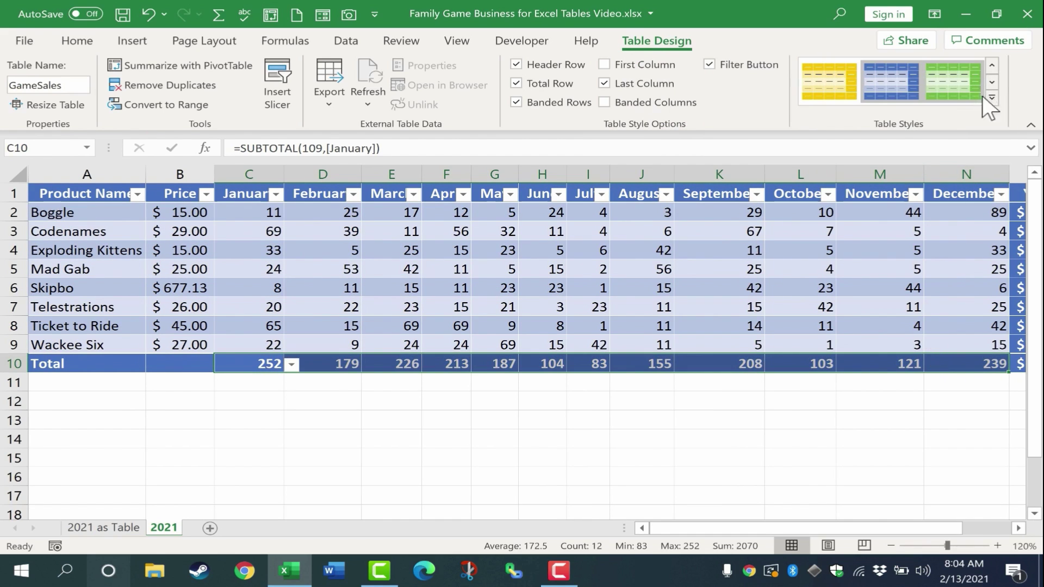
pyautogui.hotkey('ctrl', 'z')
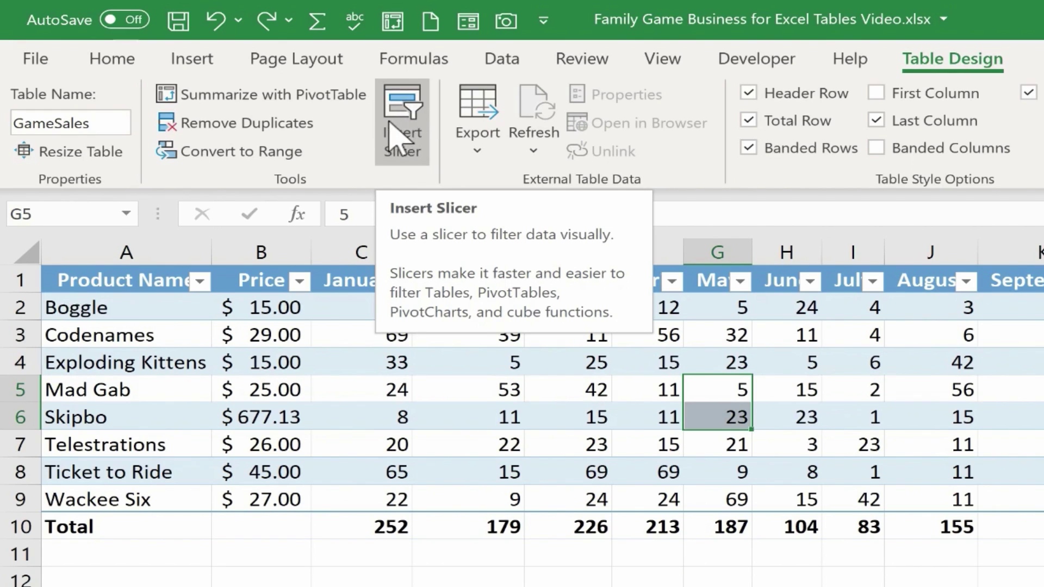
pyautogui.click(276, 94)
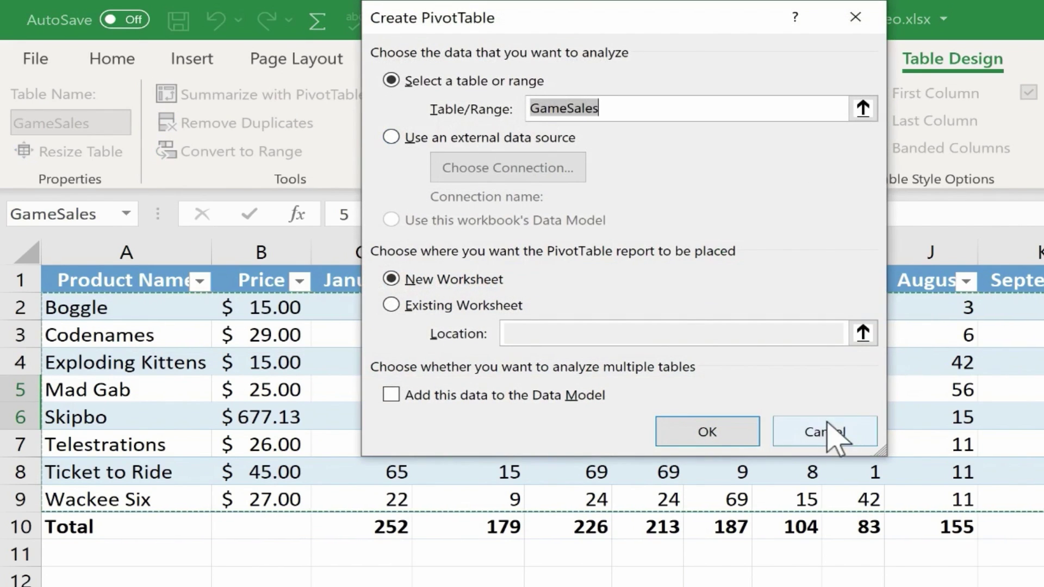
pyautogui.click(831, 425)
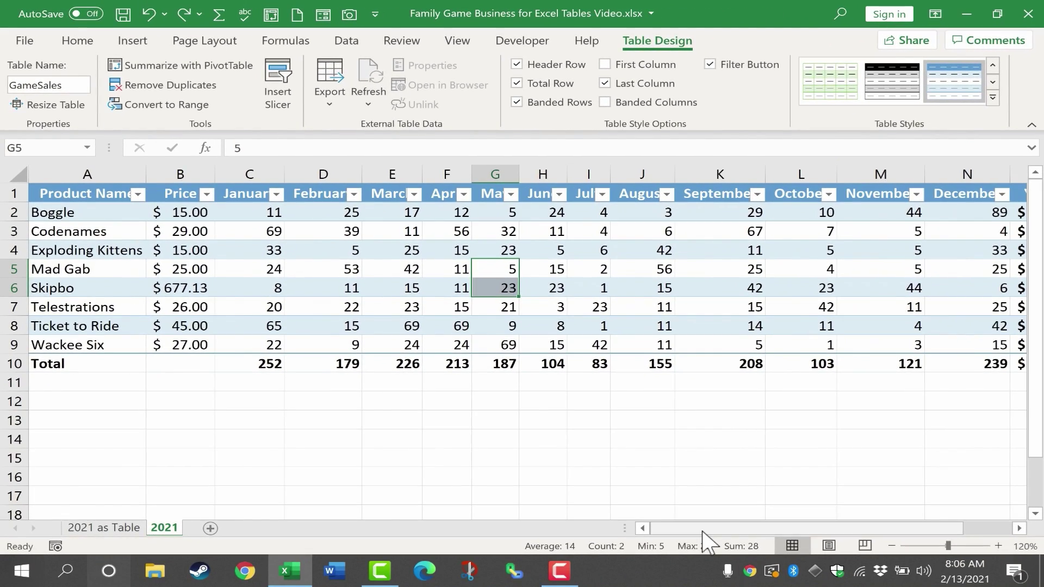
# Insert a new table column before Yearly Total Sales.
pyautogui.moveTo(718, 539); pyautogui.dragTo(885, 530)
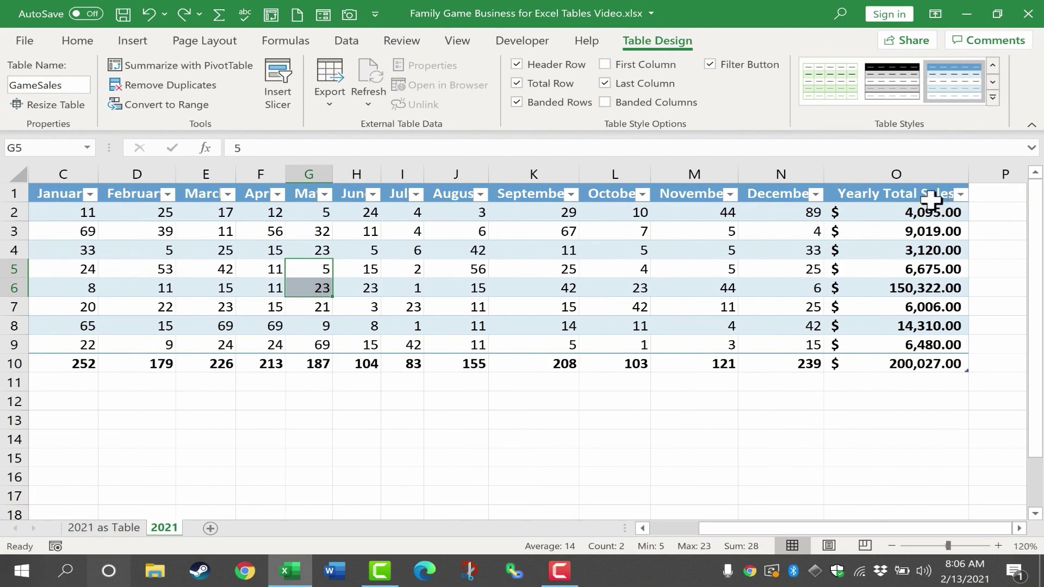
pyautogui.hotkey('ctrl', 'End')
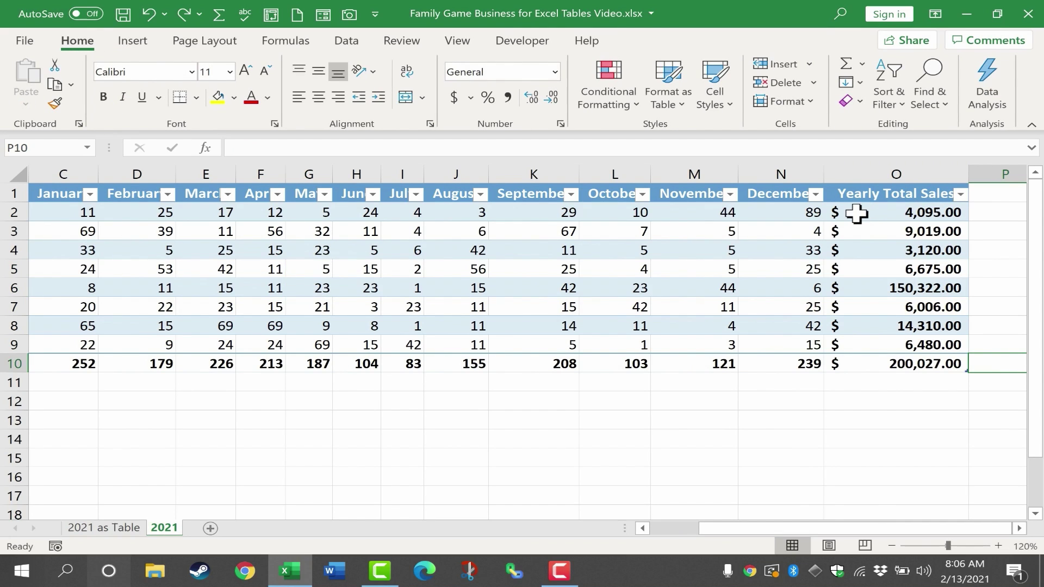
pyautogui.click(885, 173)
pyautogui.rightClick(887, 179)
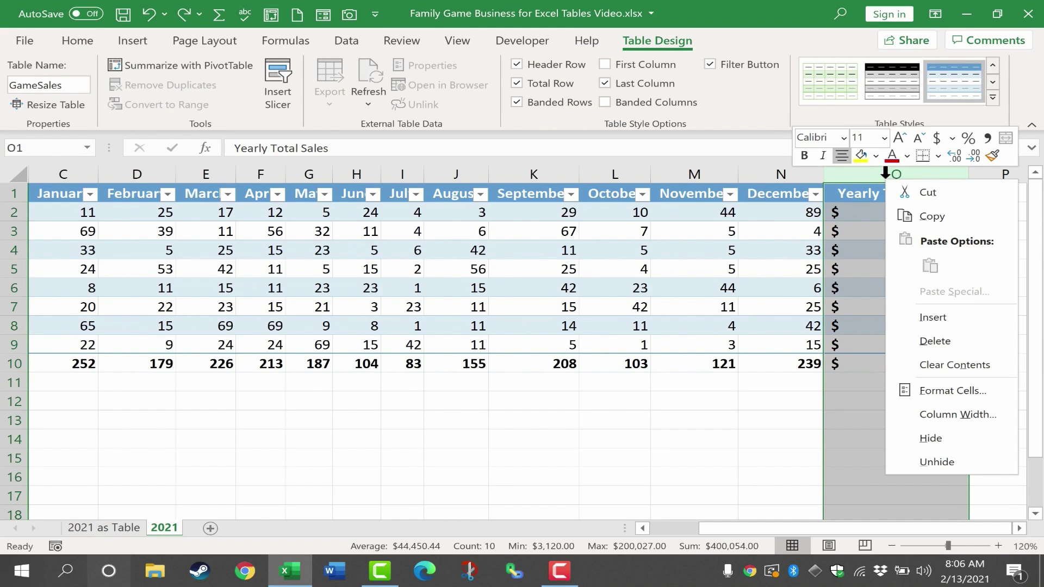
pyautogui.click(949, 317)
# Head column O '4th Quarter Sales', autofit its width, and begin =sum( in O2.
pyautogui.click(876, 196)
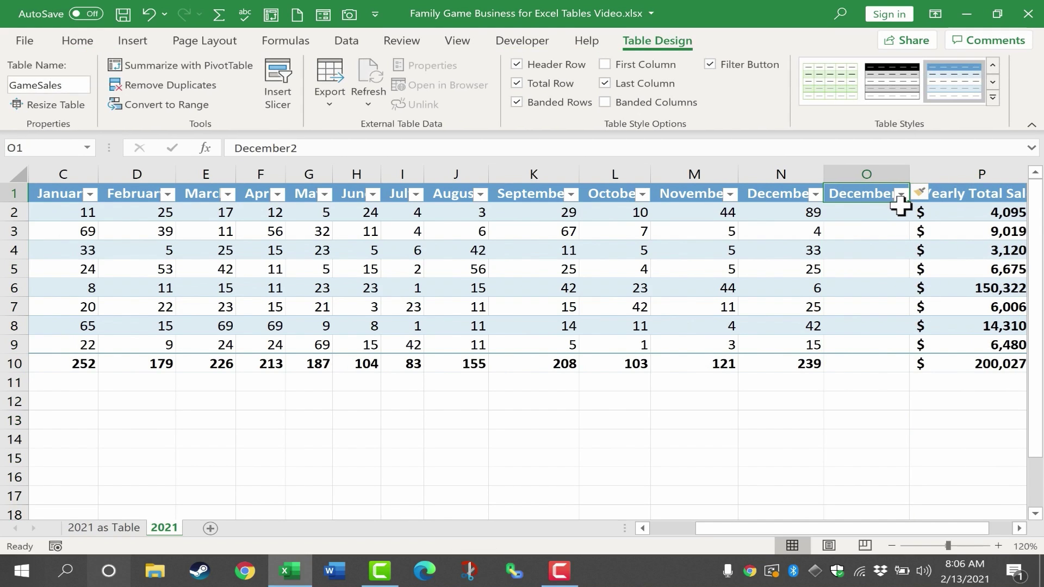
pyautogui.write('4th Quarter Sales')
pyautogui.press('Return')
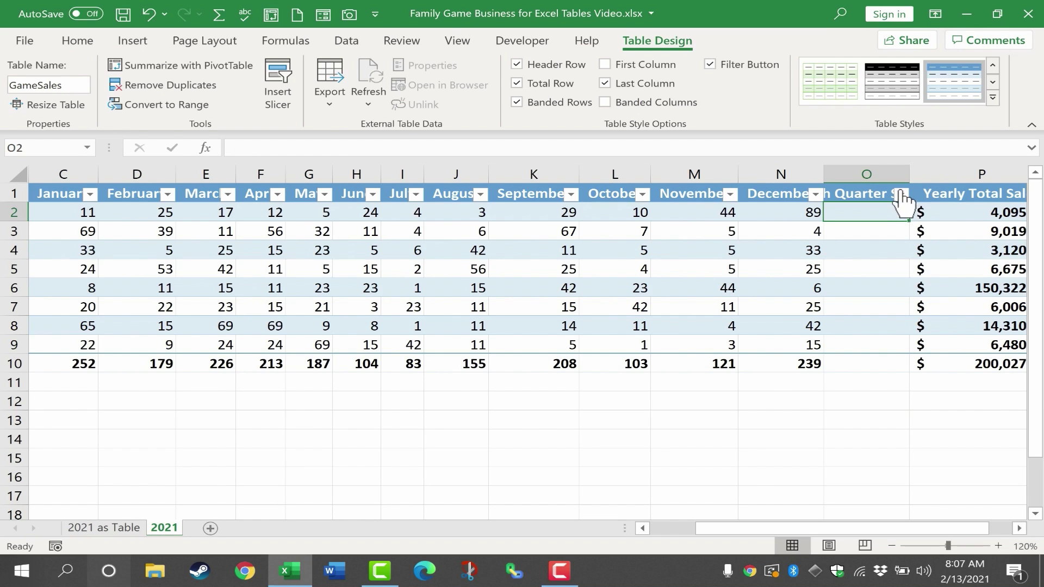
pyautogui.doubleClick(910, 173)
pyautogui.click(887, 212)
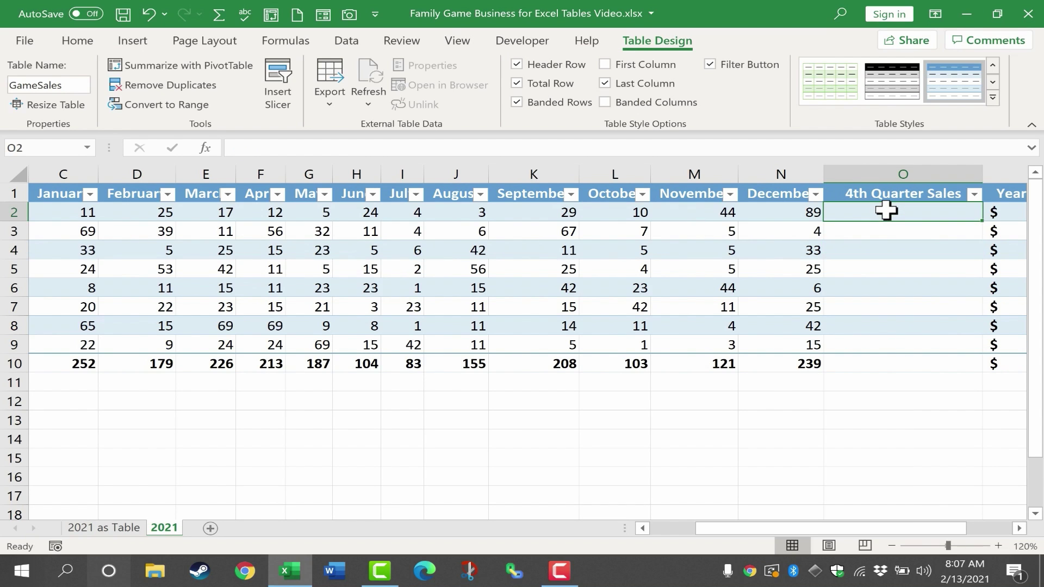
pyautogui.write('=')
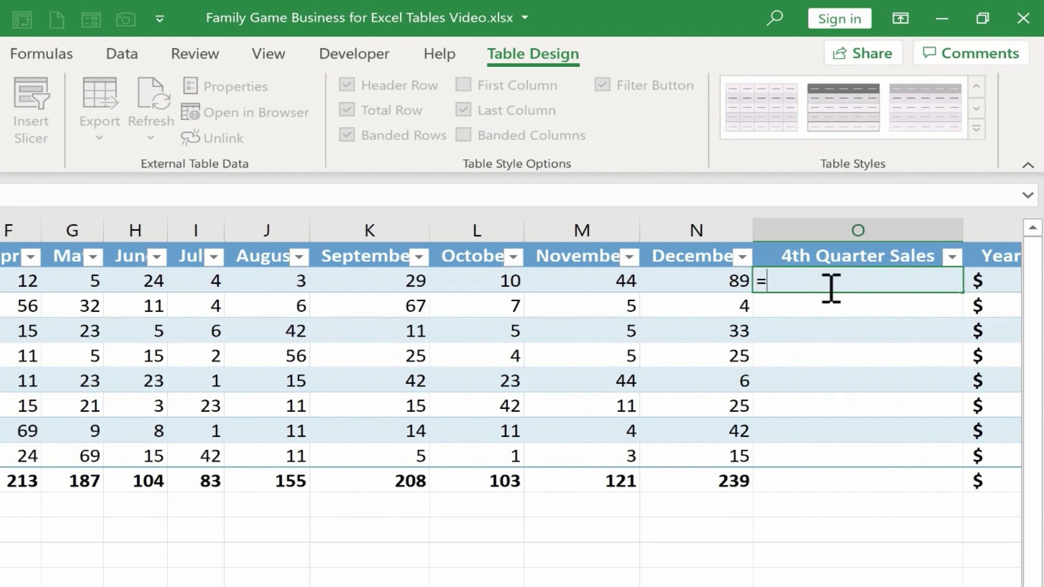
pyautogui.write('sum')
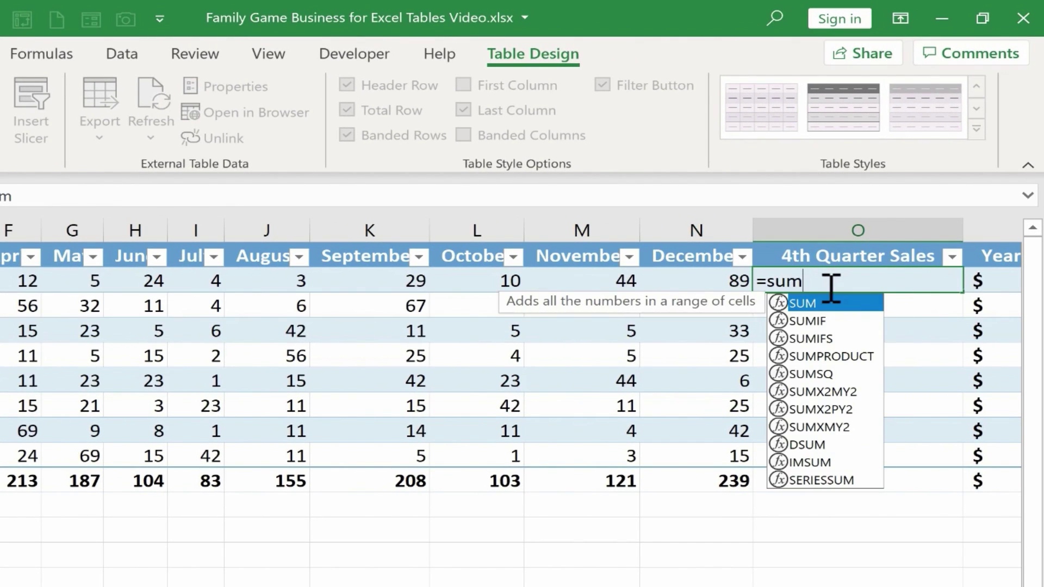
pyautogui.write('(')
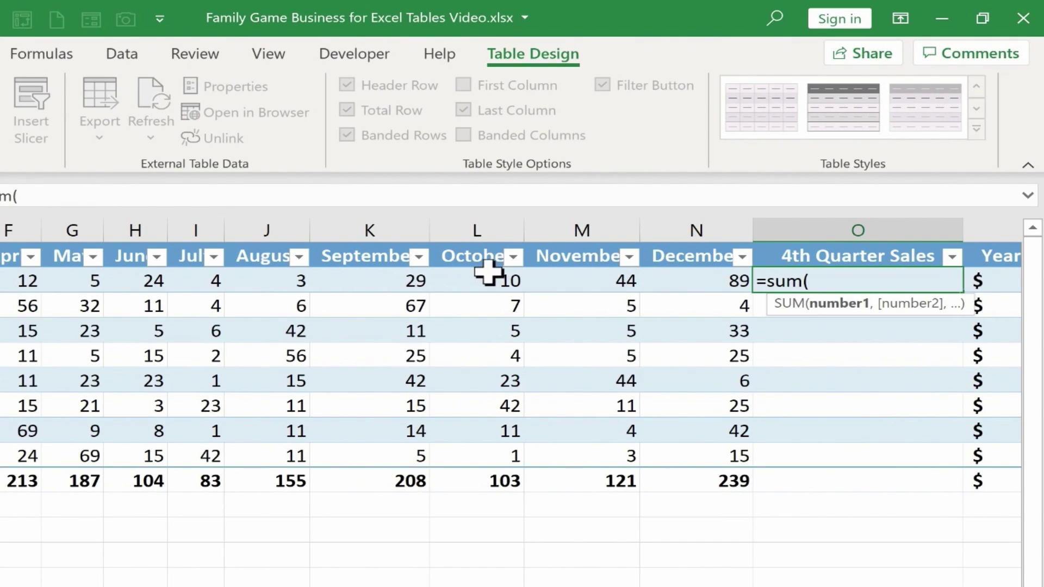
# Enter =SUM over October through December in O2 so every game row totals its quarter (143 first).
pyautogui.click(522, 277)
pyautogui.moveTo(524, 274); pyautogui.dragTo(692, 277)
pyautogui.write(')')
pyautogui.press('Return')
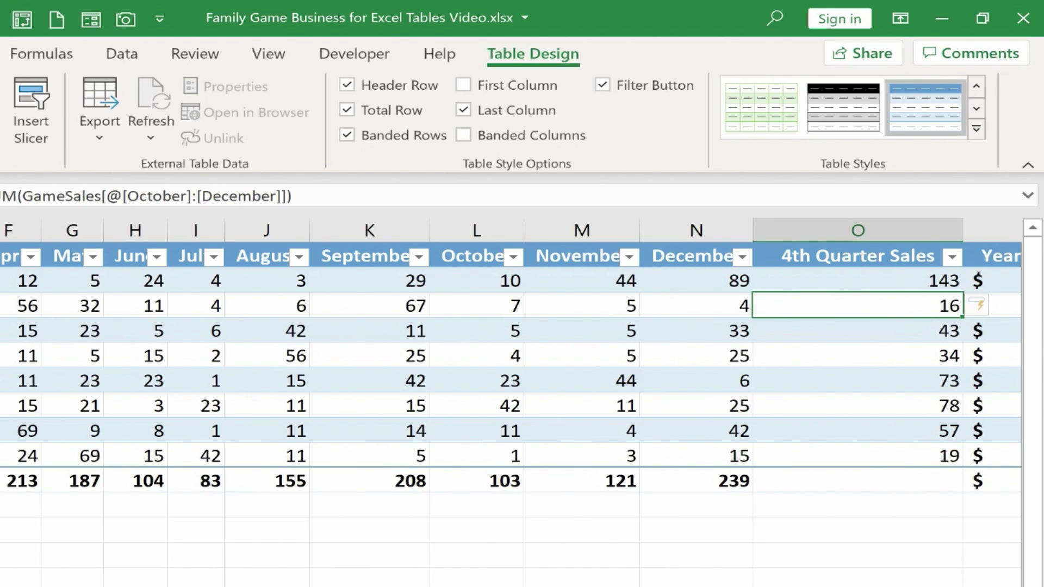
pyautogui.hscroll(-2, 522, 370)
pyautogui.hscroll(4, 877, 297)
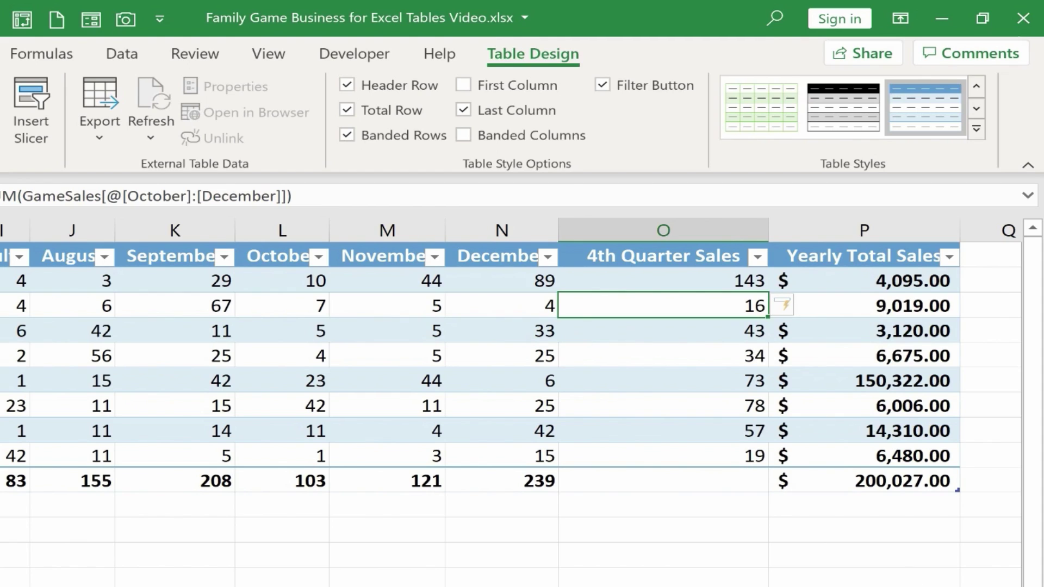
pyautogui.hscroll(-3, 511, 354)
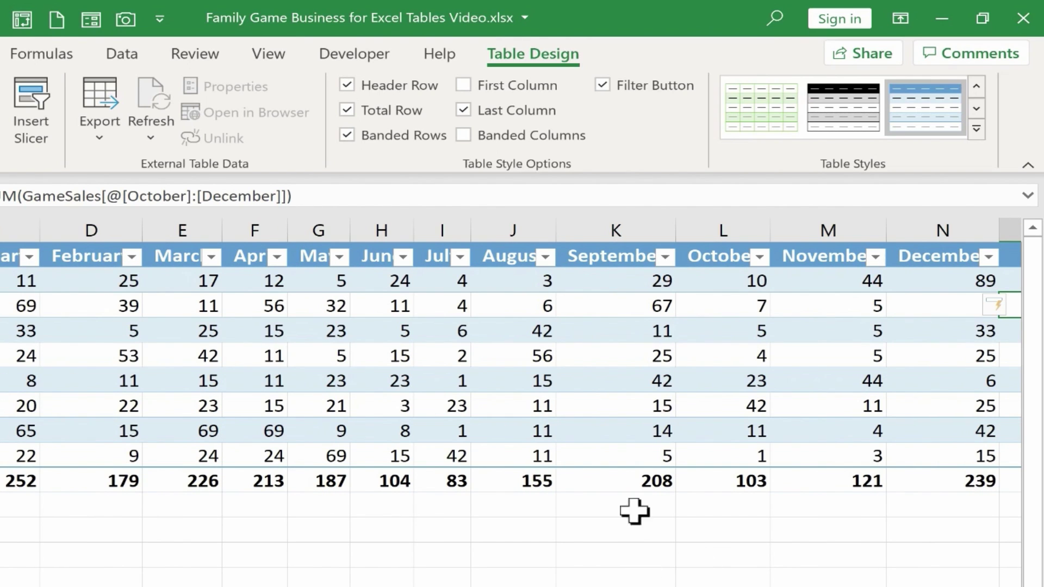
# Convert the GameSales table to a normal range via Convert to Range, confirming with Yes.
pyautogui.click(636, 446)
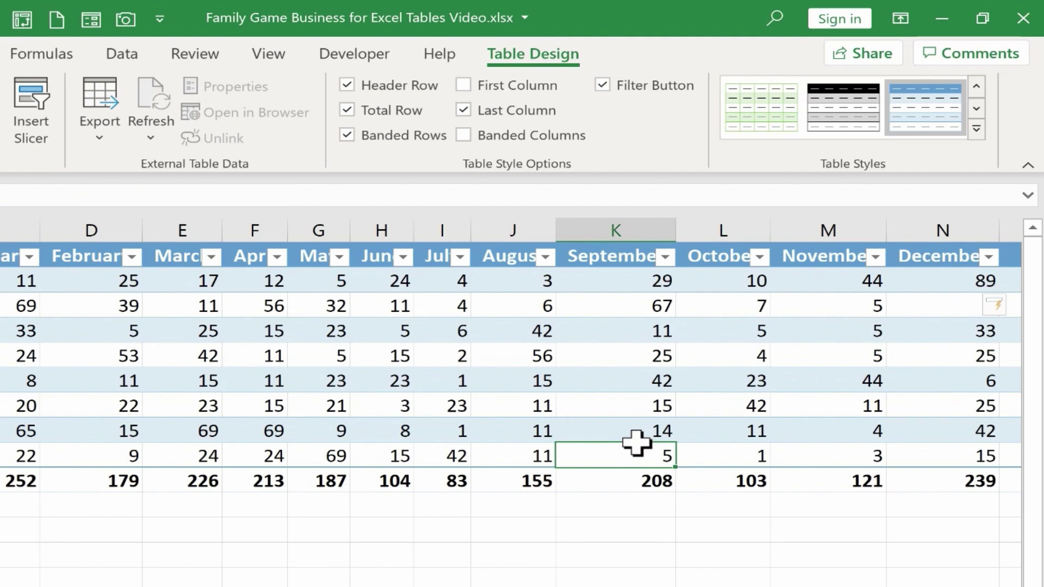
pyautogui.click(623, 404)
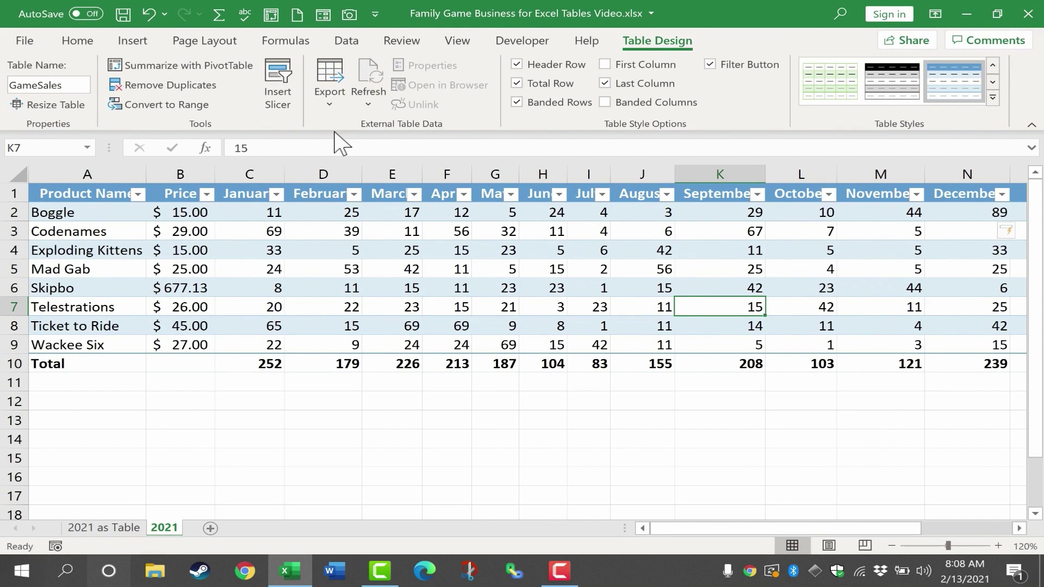
pyautogui.click(149, 102)
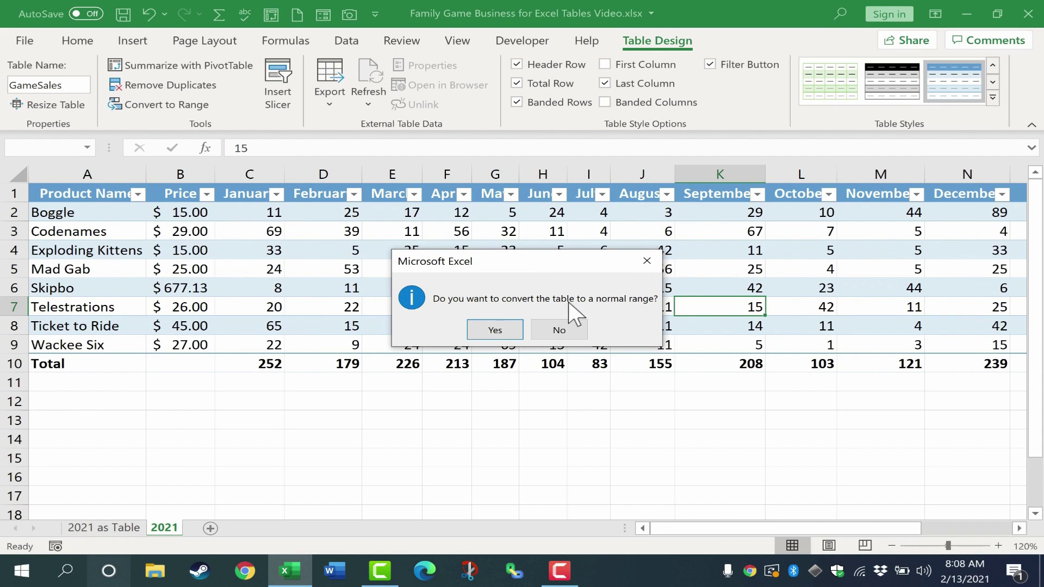
pyautogui.click(489, 336)
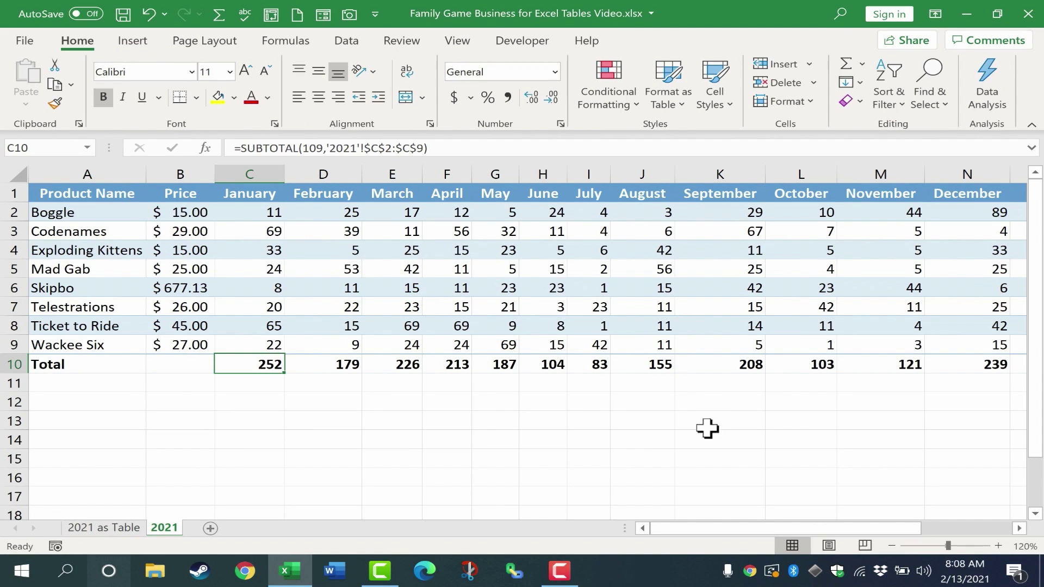
pyautogui.click(337, 363)
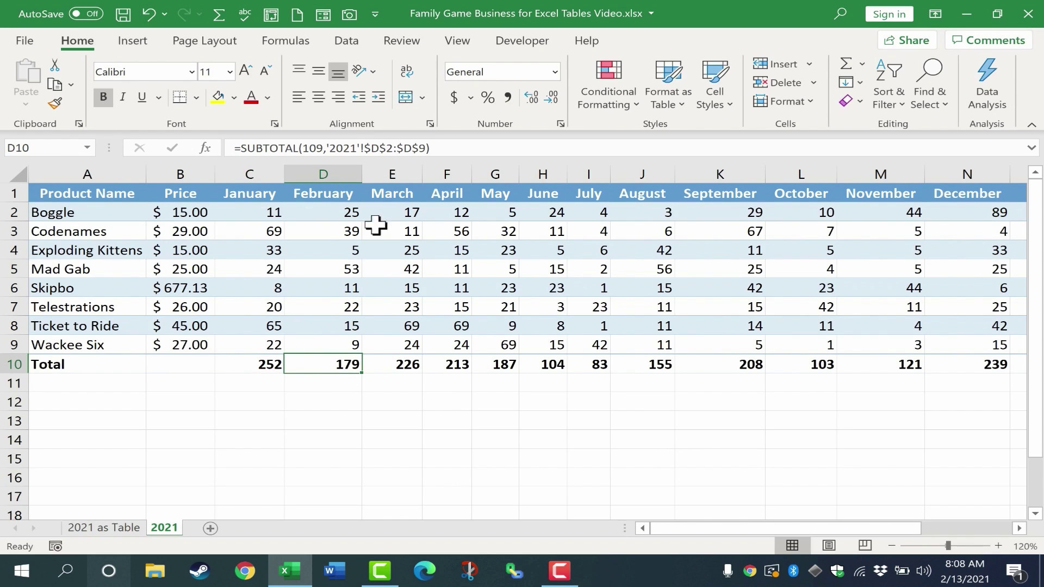
pyautogui.press('Right')
pyautogui.press('Right')
pyautogui.press('Right')
pyautogui.press('Down')
pyautogui.press('Down')
pyautogui.press('Down')
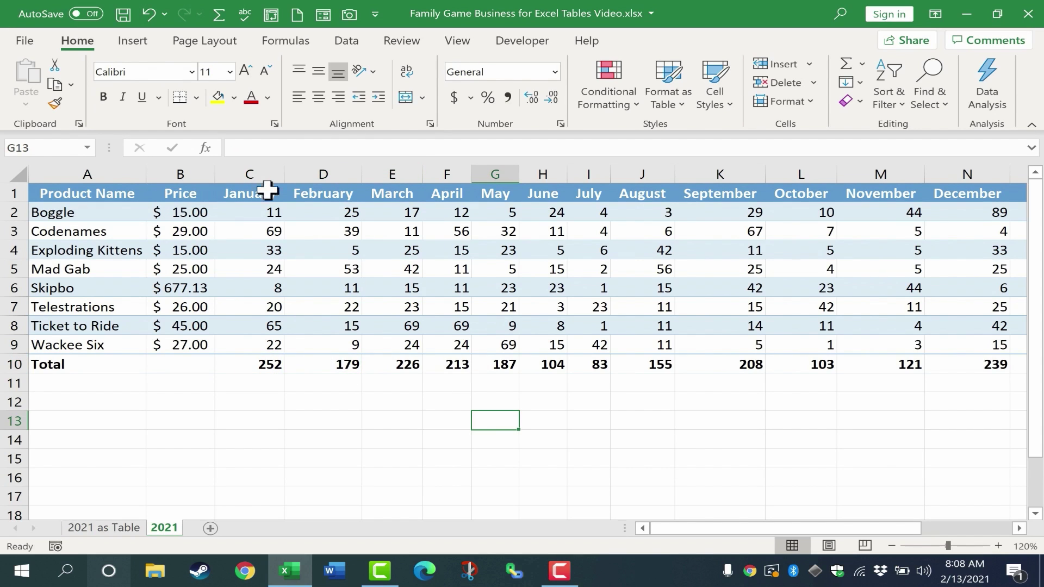
pyautogui.press('Right')
pyautogui.press('Right')
pyautogui.press('Right')
pyautogui.press('Right')
pyautogui.press('Right')
pyautogui.press('Up')
pyautogui.press('Up')
pyautogui.press('Up')
pyautogui.press('Up')
pyautogui.press('Up')
pyautogui.press('Up')
pyautogui.hscroll(2, 951, 341)
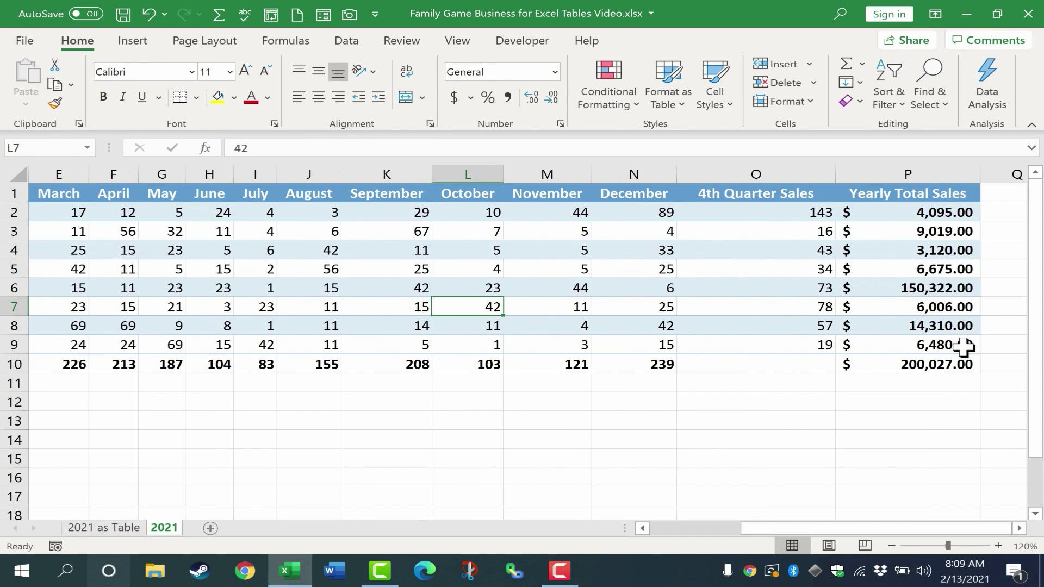
pyautogui.click(963, 346)
pyautogui.press('Right')
pyautogui.press('Right')
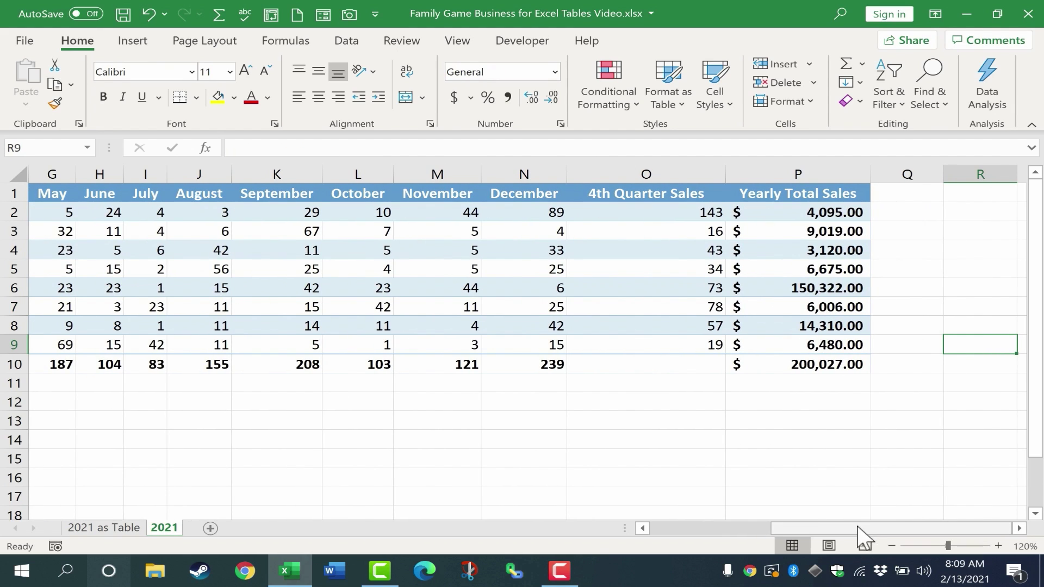
pyautogui.moveTo(866, 529); pyautogui.dragTo(747, 529)
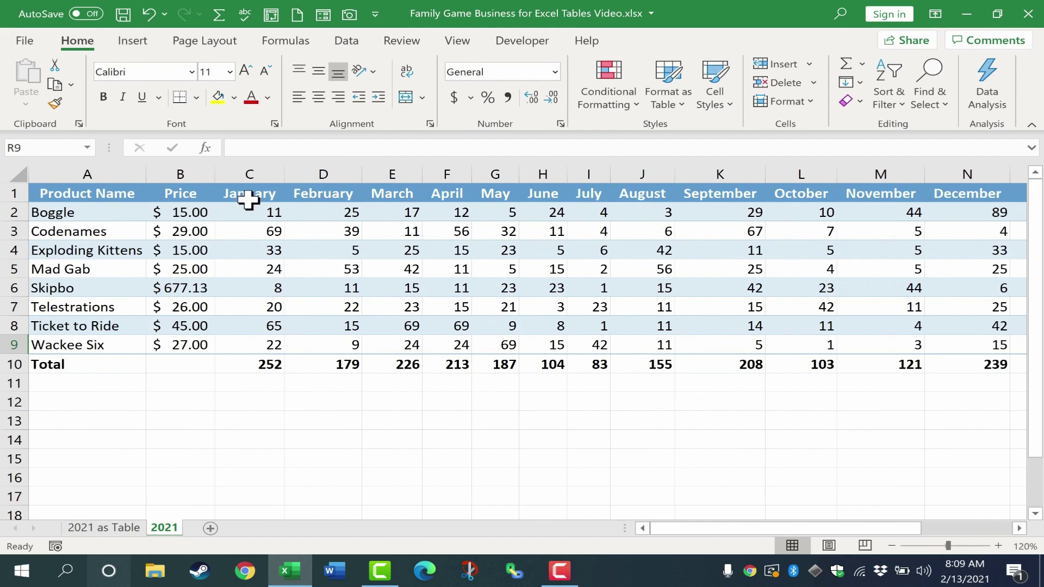